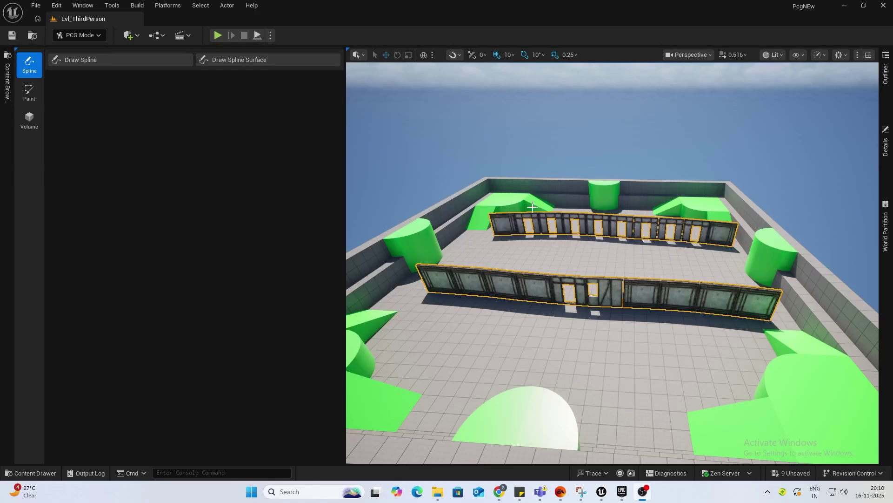
# Step: Use Draw Spline with the LinearGrammarTool in Free Draw mode to draw a wall spline across the middle of the floor
pyautogui.press('w')
pyautogui.moveTo(533, 207); pyautogui.dragTo(675, 237, button='right')
pyautogui.press('a')
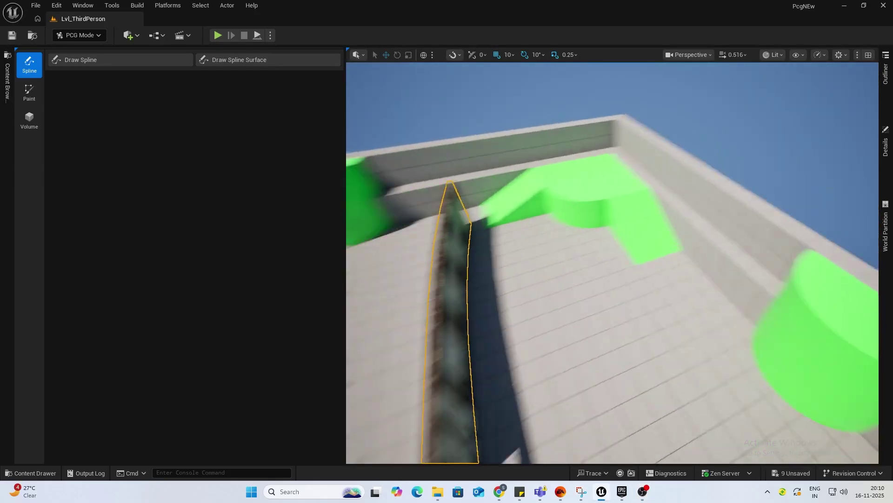
pyautogui.moveTo(569, 244); pyautogui.dragTo(568, 244, button='right')
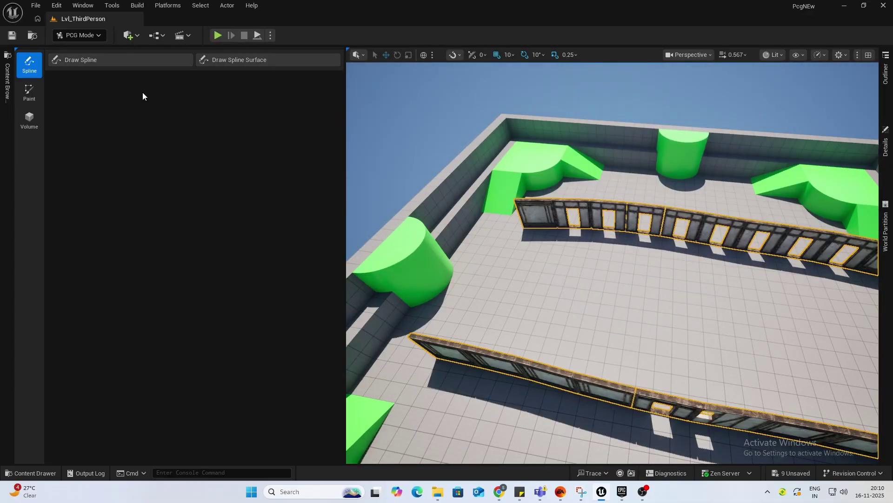
pyautogui.click(97, 61)
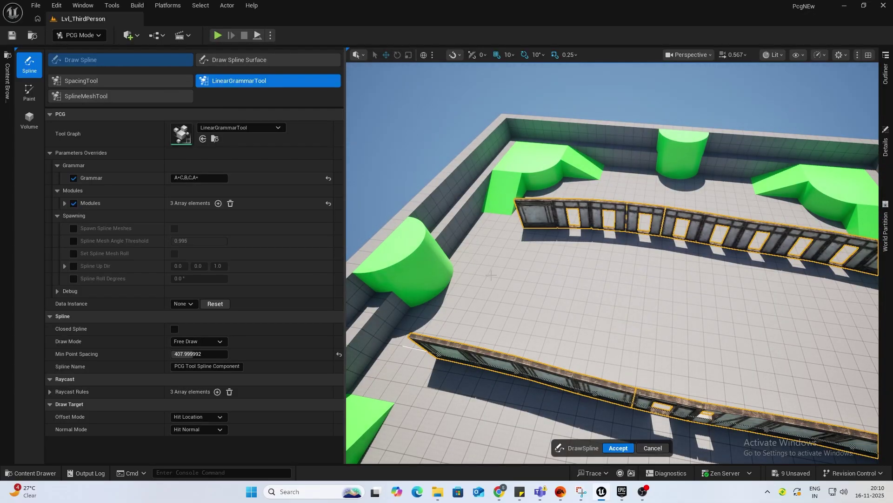
pyautogui.moveTo(491, 275); pyautogui.dragTo(877, 323)
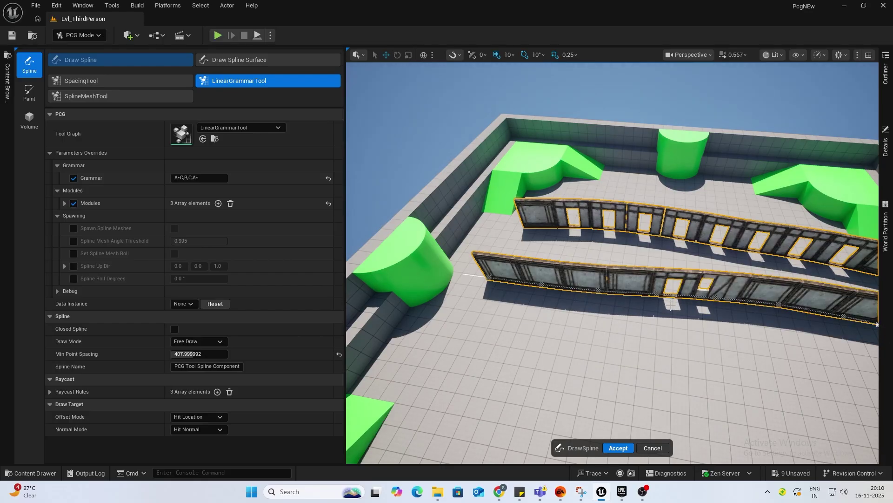
pyautogui.moveTo(670, 305); pyautogui.dragTo(670, 305, button='right')
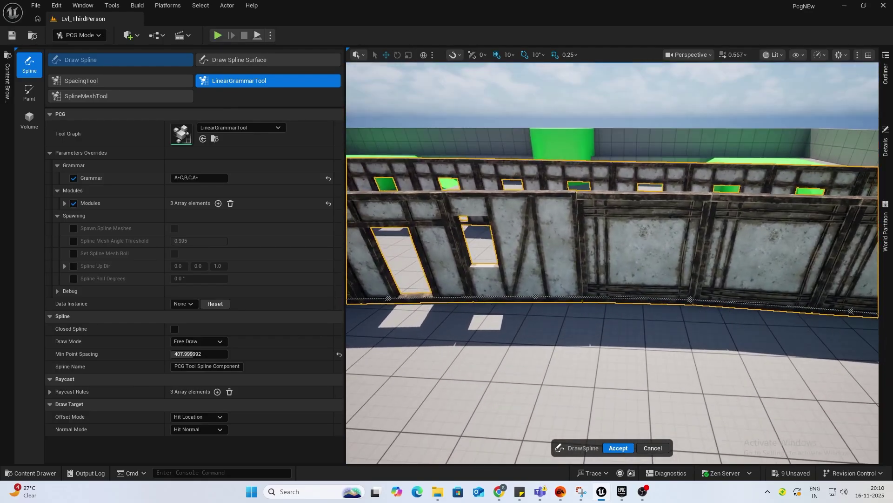
pyautogui.moveTo(738, 285); pyautogui.dragTo(738, 285, button='right')
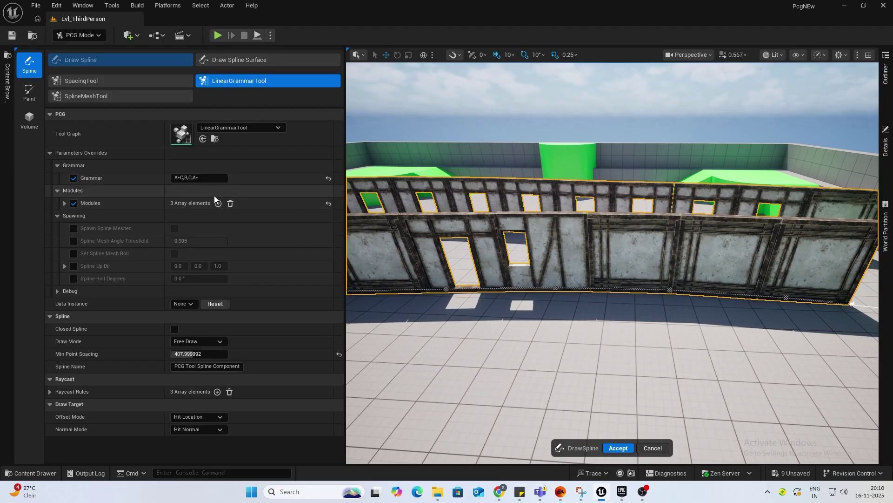
# Step: Set the LinearGrammarTool's grammar to A*
pyautogui.click(209, 179)
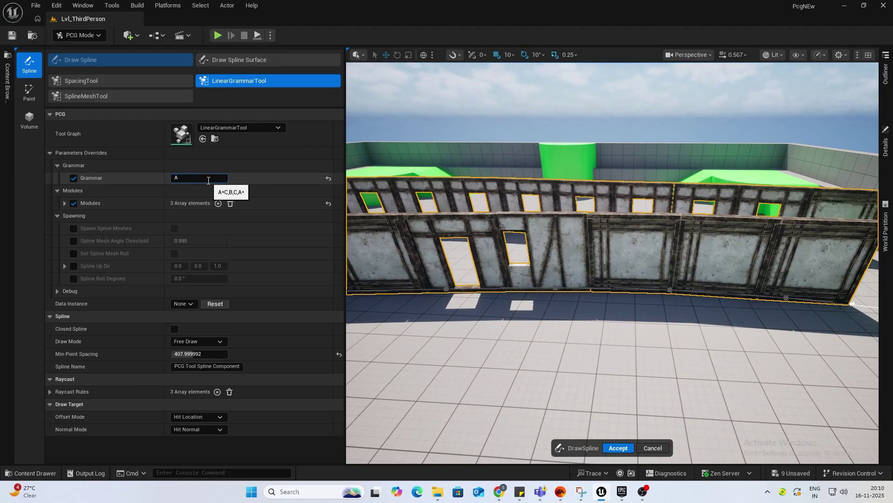
pyautogui.press('Return')
pyautogui.moveTo(484, 260)
pyautogui.mouseDown(button='right')
pyautogui.moveTo(456, 261)
pyautogui.moveTo(484, 252)
pyautogui.mouseUp(button='right')
# Step: Extend the wall's grammar to A*,B,A*
pyautogui.click(198, 180)
pyautogui.click(198, 179)
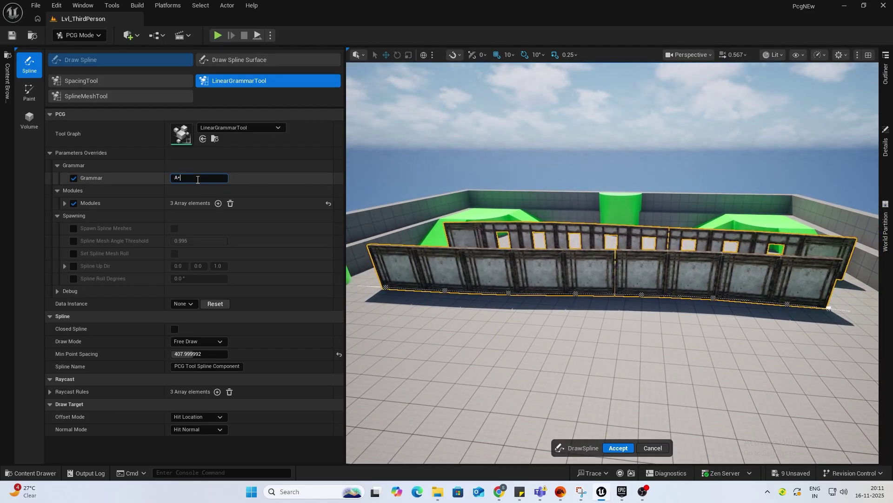
pyautogui.write('B')
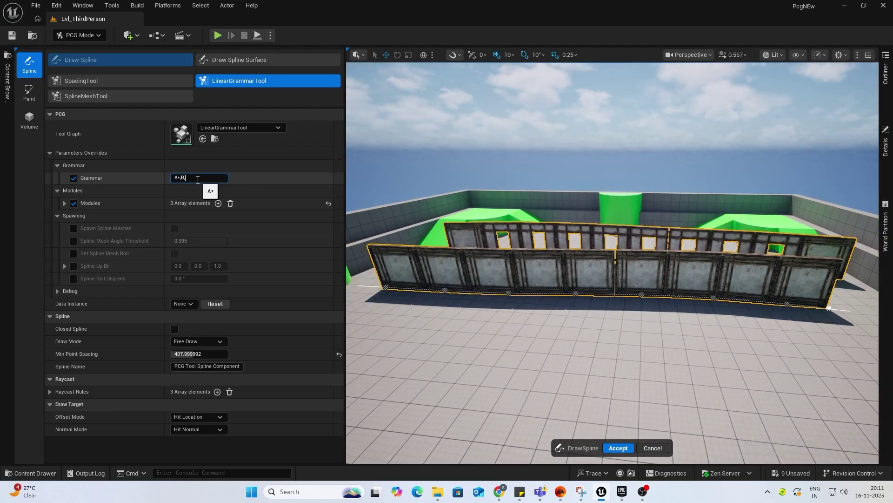
pyautogui.write(',A*')
pyautogui.press('Return')
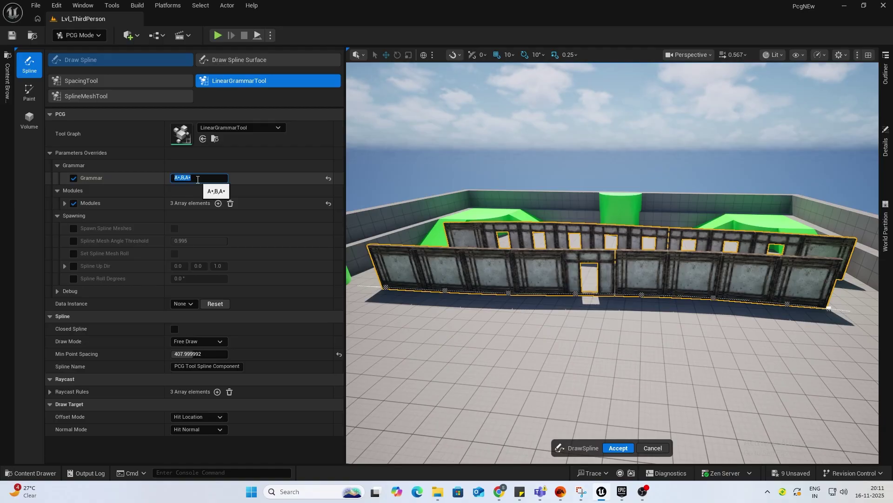
# Step: Redraw the wall spline as a large, nearly closed oval loop on the arena floor
pyautogui.press('s')
pyautogui.moveTo(657, 259); pyautogui.dragTo(652, 308, button='right')
pyautogui.moveTo(777, 255)
pyautogui.mouseDown()
pyautogui.moveTo(498, 260)
pyautogui.moveTo(419, 289)
pyautogui.moveTo(577, 358)
pyautogui.moveTo(791, 351)
pyautogui.moveTo(797, 283)
pyautogui.moveTo(763, 261)
pyautogui.mouseUp()
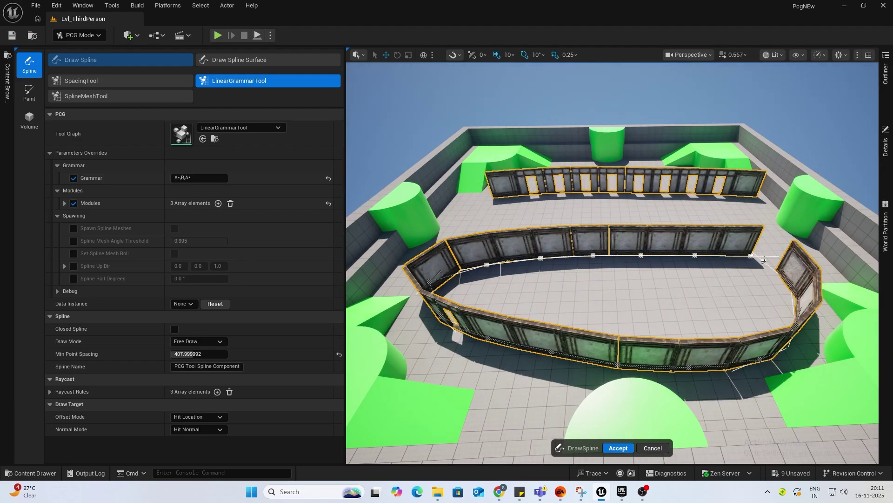
pyautogui.press('w')
pyautogui.moveTo(715, 294); pyautogui.dragTo(661, 284, button='right')
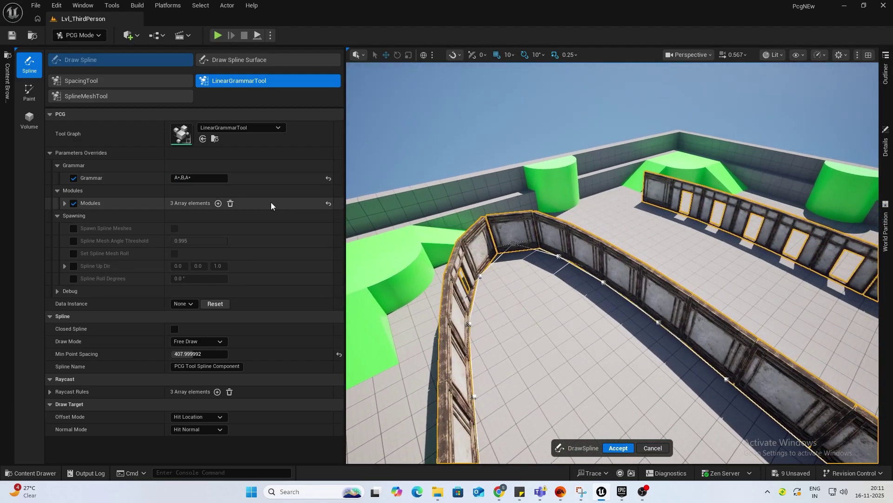
# Step: Add a B module at both ends of the grammar so it reads B,A*,B,A*,B
pyautogui.doubleClick(203, 178)
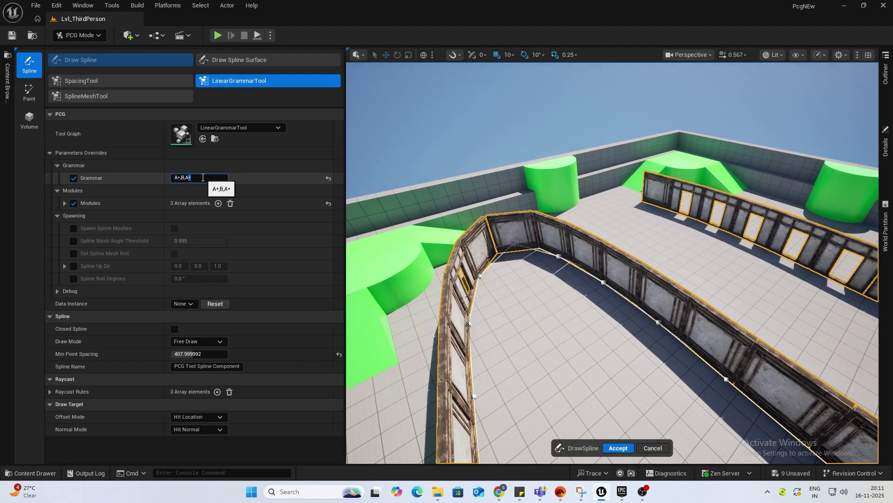
pyautogui.press('Right')
pyautogui.write(',B')
pyautogui.press('Left')
pyautogui.press('Left')
pyautogui.press('Left')
pyautogui.press('Home')
pyautogui.write('B,')
pyautogui.press('Return')
# Step: Redraw the wall spline as a gentle open curve across the floor in front of the existing wall
pyautogui.moveTo(706, 251); pyautogui.dragTo(763, 256, button='right')
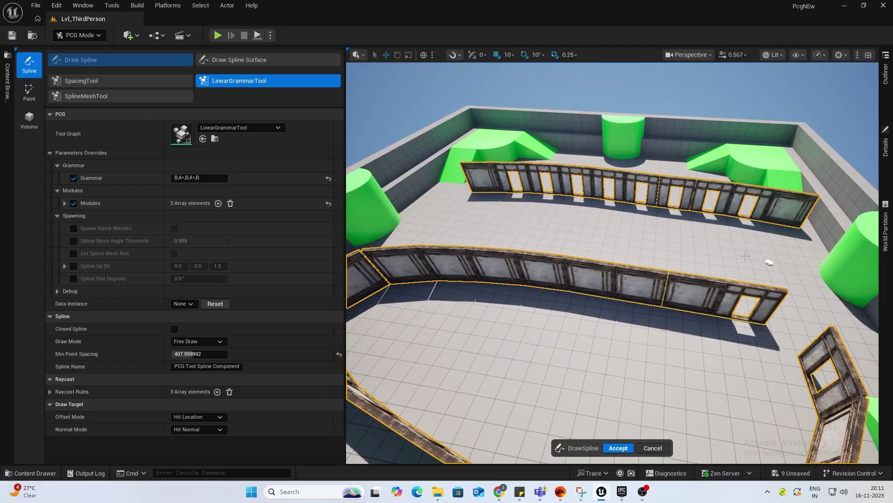
pyautogui.moveTo(771, 263)
pyautogui.mouseDown()
pyautogui.moveTo(514, 242)
pyautogui.moveTo(409, 260)
pyautogui.moveTo(348, 298)
pyautogui.mouseUp()
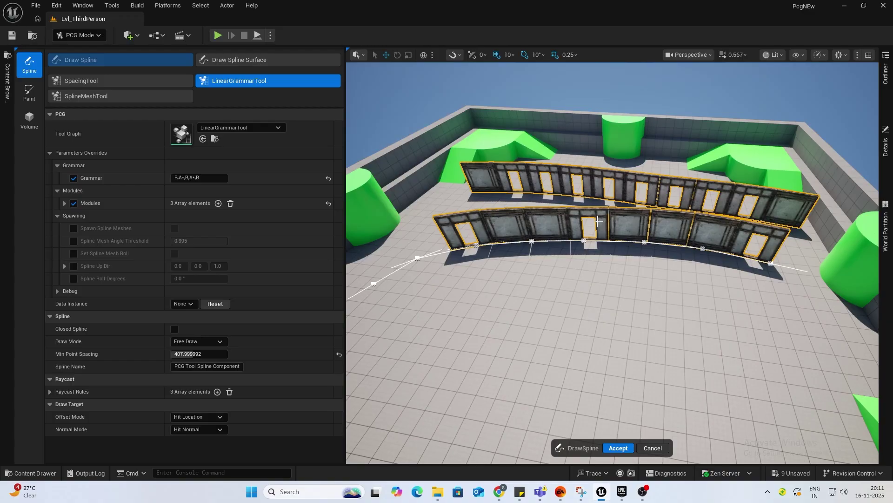
pyautogui.click(200, 178)
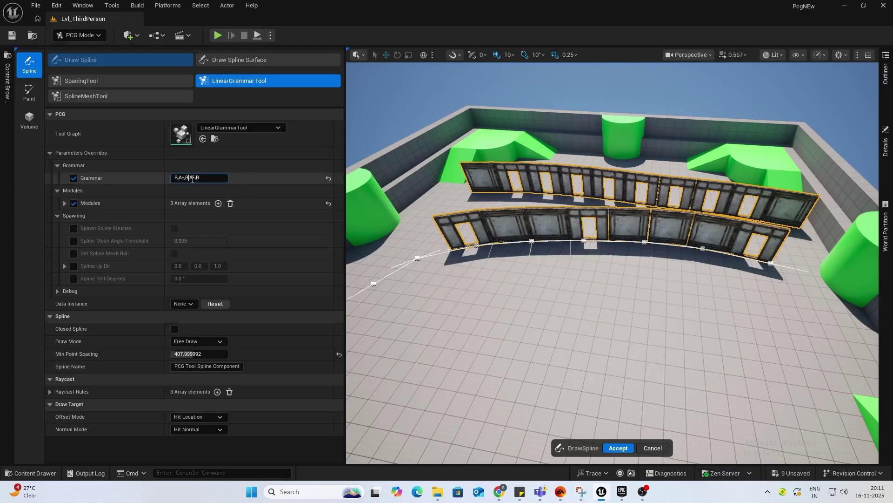
pyautogui.press('Home')
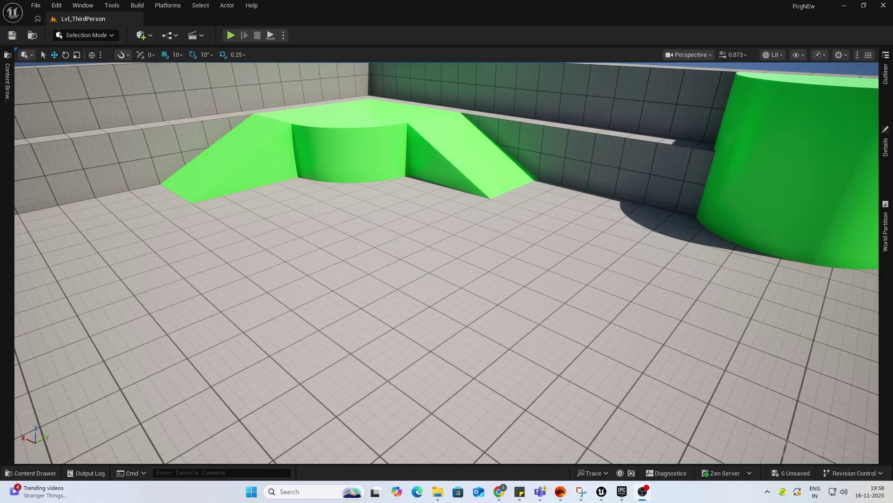
# Step: Delete the grid of beams and the thin black post from the arena floor
pyautogui.click(60, 7)
pyautogui.moveTo(422, 131); pyautogui.dragTo(285, 141, button='right')
pyautogui.press('w')
pyautogui.press('s')
pyautogui.moveTo(509, 218); pyautogui.dragTo(433, 198, button='right')
pyautogui.click(430, 281)
pyautogui.press('Delete')
pyautogui.click(430, 270)
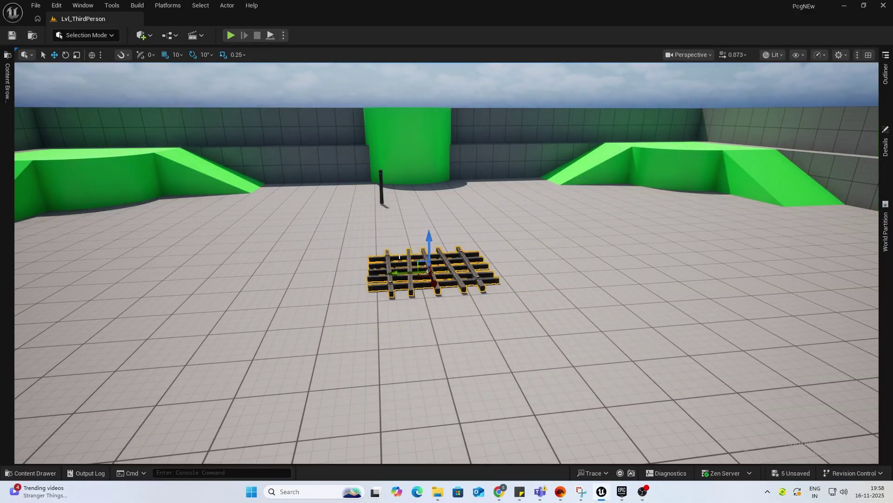
pyautogui.hotkey('ctrl', 'z')
pyautogui.click(382, 188)
pyautogui.press('Delete')
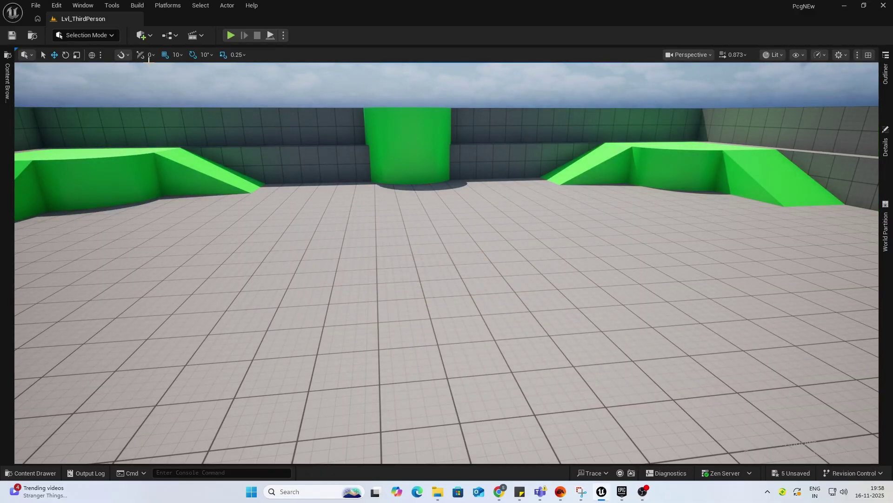
# Step: Search the project's plugins for "Proced" to check whether the Procedural Content Generation Framework plugins are enabled
pyautogui.click(60, 9)
pyautogui.click(120, 161)
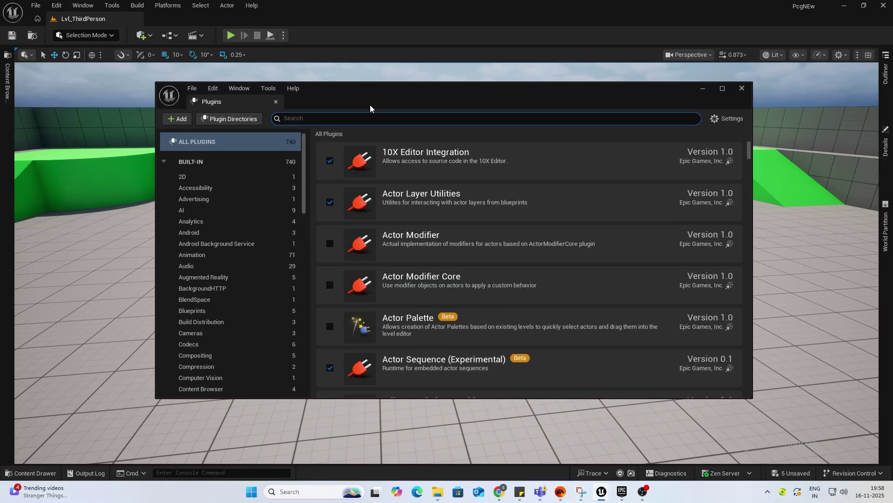
pyautogui.click(382, 117)
pyautogui.write('Proced')
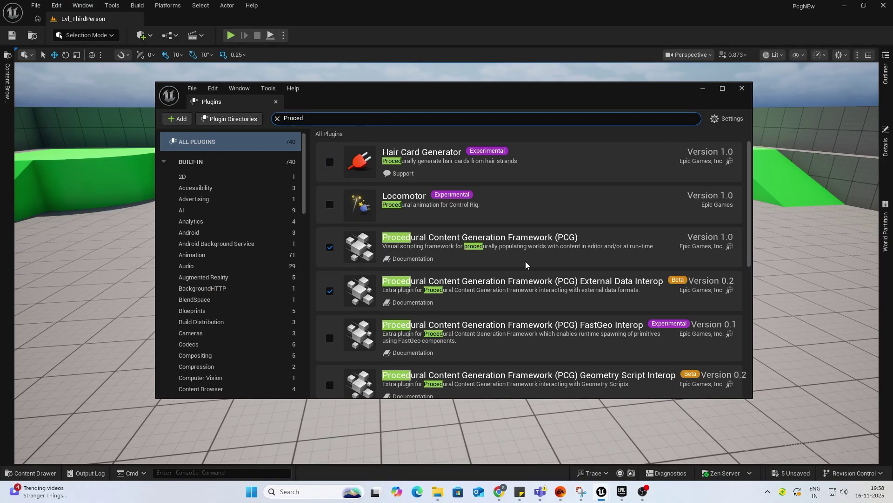
pyautogui.click(742, 88)
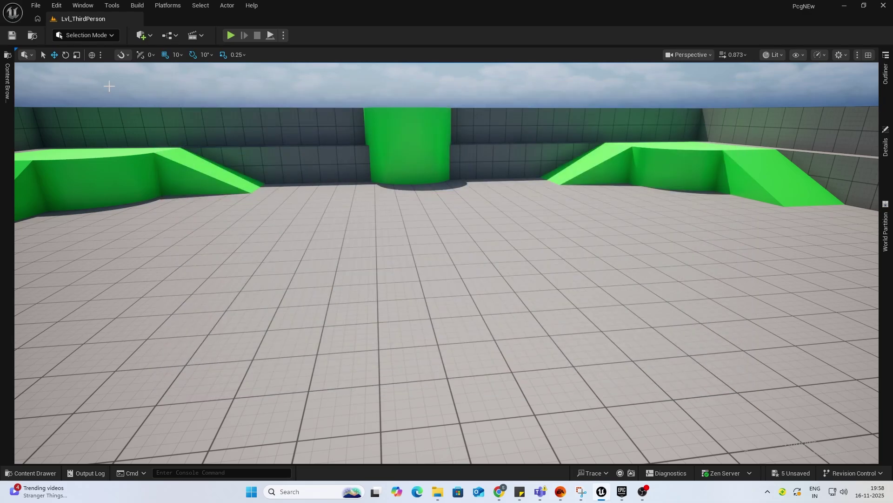
# Step: Switch the level editor from Selection mode to PCG mode
pyautogui.click(99, 40)
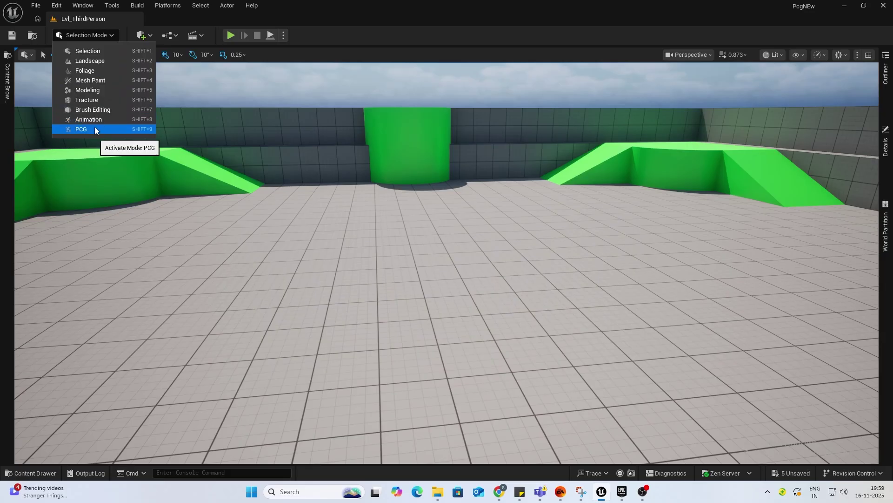
pyautogui.click(311, 161)
pyautogui.click(97, 37)
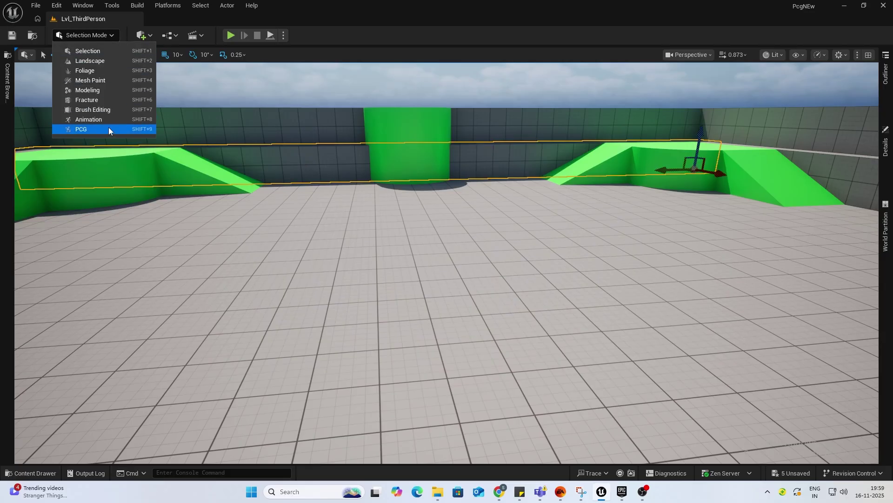
pyautogui.click(359, 150)
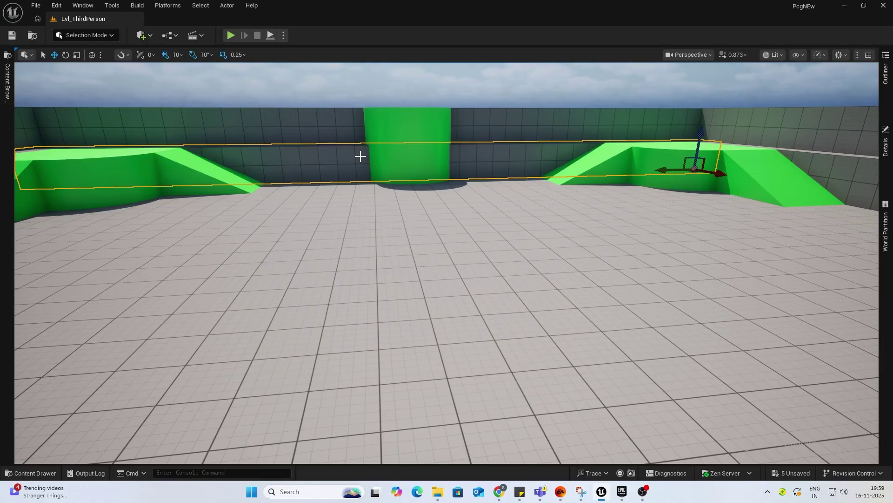
pyautogui.hotkey('shift', '9')
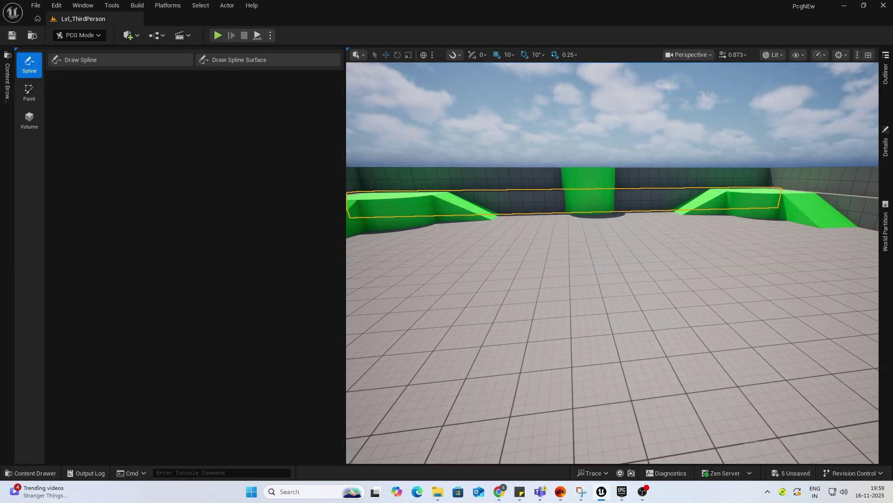
# Step: Use Draw Spline with the SpacingTool to draw a freehand spline across the empty arena floor
pyautogui.moveTo(601, 242); pyautogui.dragTo(554, 271, button='right')
pyautogui.press('s')
pyautogui.press('w')
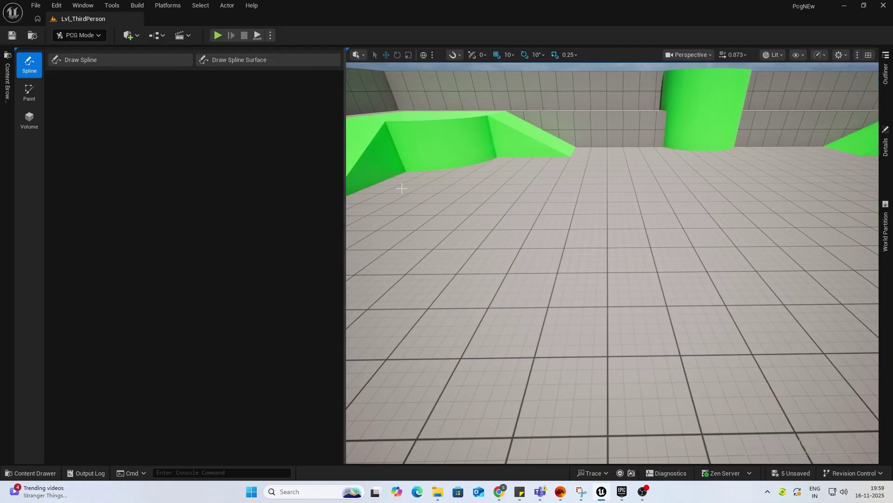
pyautogui.press('s')
pyautogui.moveTo(402, 188)
pyautogui.mouseDown(button='right')
pyautogui.moveTo(419, 228)
pyautogui.moveTo(458, 191)
pyautogui.moveTo(412, 186)
pyautogui.mouseUp(button='right')
pyautogui.press('d')
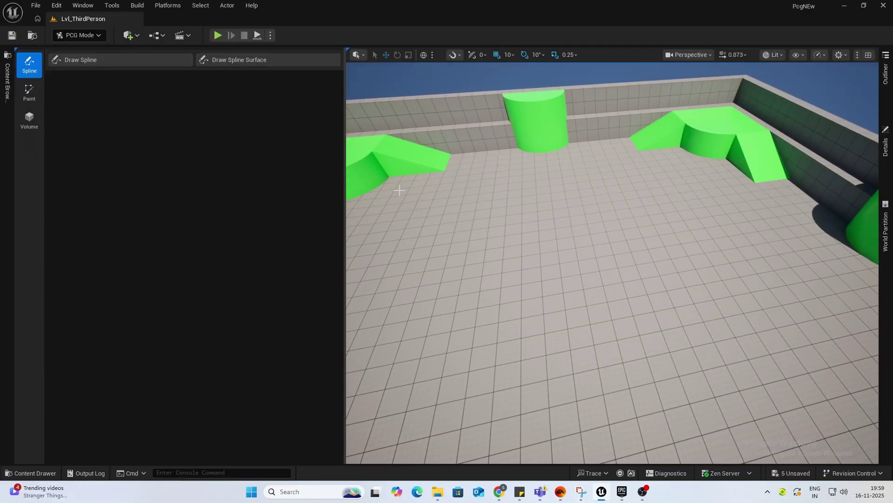
pyautogui.click(81, 61)
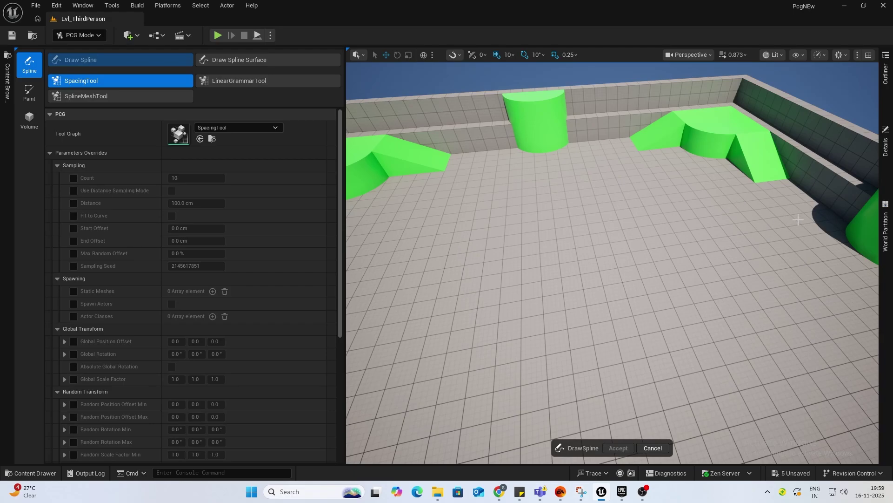
pyautogui.moveTo(798, 222)
pyautogui.mouseDown()
pyautogui.moveTo(512, 278)
pyautogui.moveTo(349, 295)
pyautogui.mouseUp()
pyautogui.moveTo(558, 288); pyautogui.dragTo(389, 299, button='right')
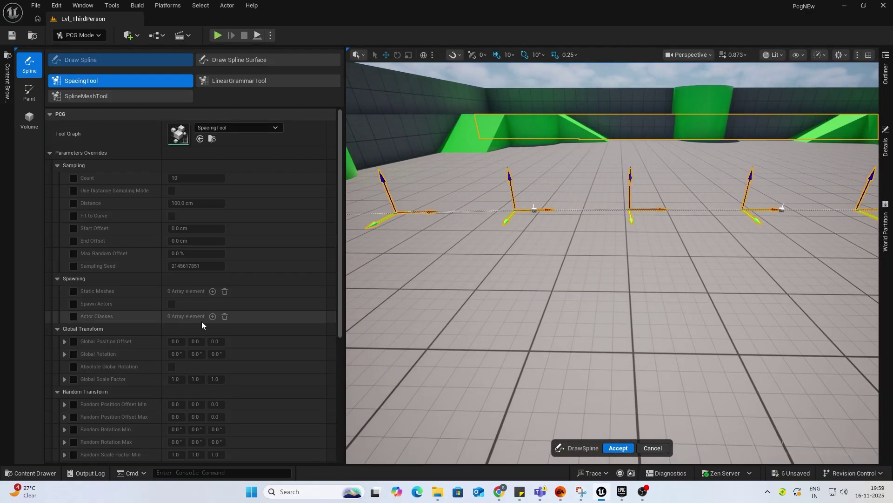
# Step: Set the spline's Min Point Spacing to about 264 and redraw the spline across the floor
pyautogui.scroll(-5, 214, 319)
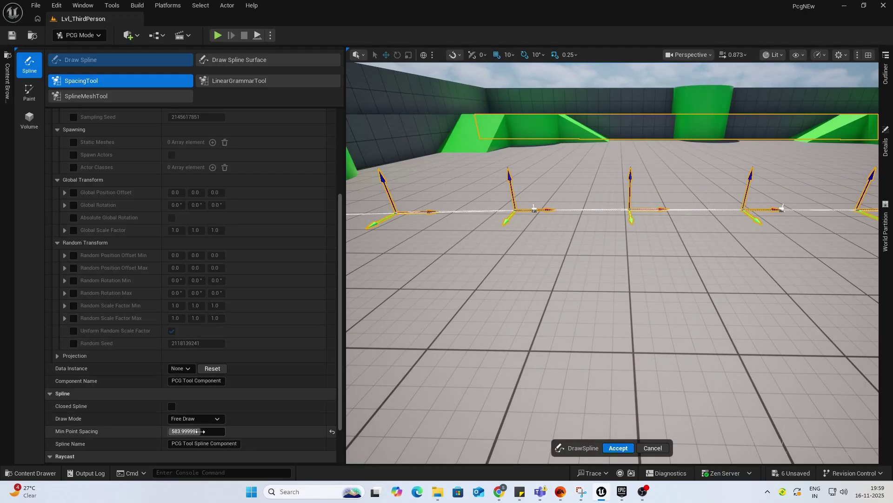
pyautogui.moveTo(200, 431)
pyautogui.mouseDown()
pyautogui.moveTo(167, 432)
pyautogui.moveTo(200, 432)
pyautogui.mouseUp()
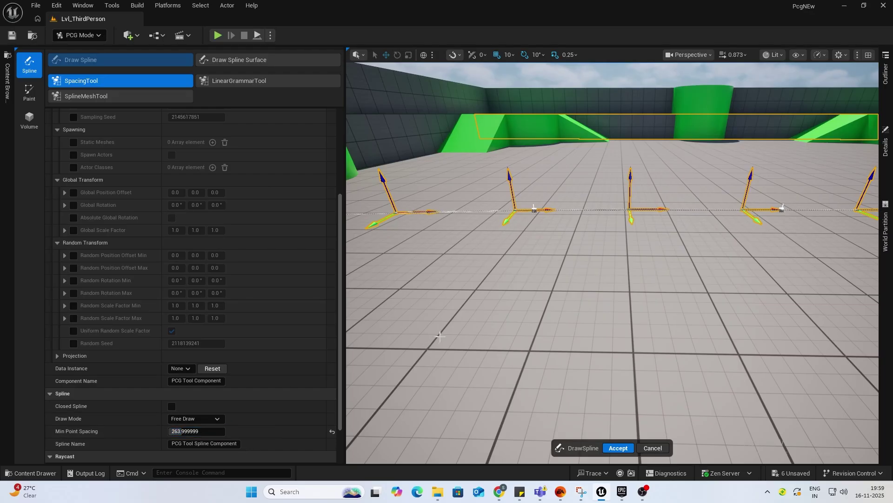
pyautogui.moveTo(404, 342); pyautogui.dragTo(417, 329, button='right')
pyautogui.press('s')
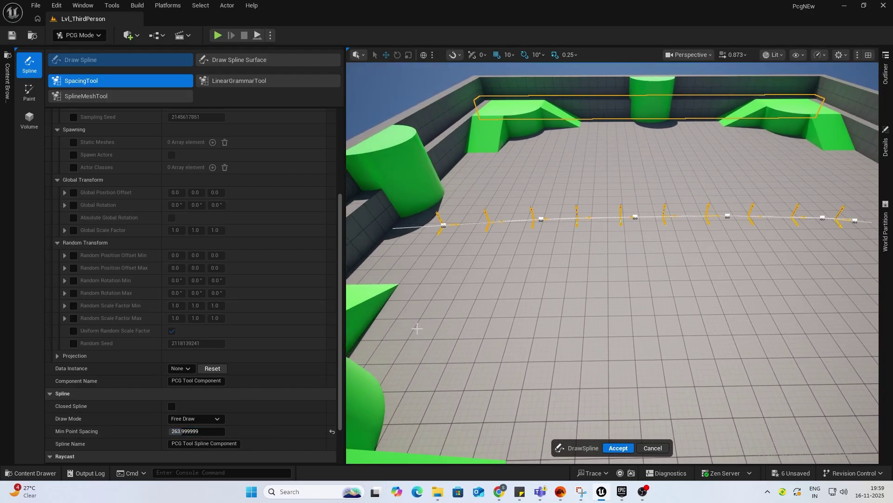
pyautogui.moveTo(410, 259); pyautogui.dragTo(804, 274)
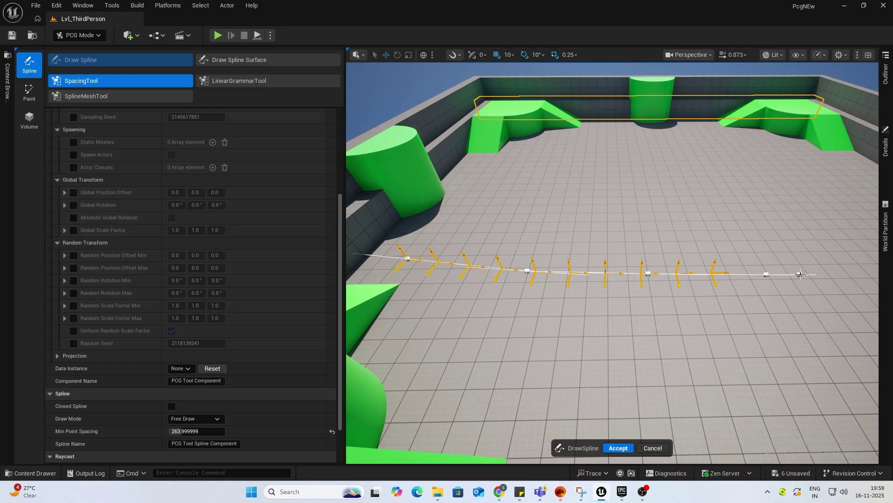
pyautogui.press('s')
pyautogui.moveTo(589, 302)
pyautogui.mouseDown(button='right')
pyautogui.moveTo(566, 303)
pyautogui.moveTo(586, 303)
pyautogui.mouseUp(button='right')
pyautogui.press('s')
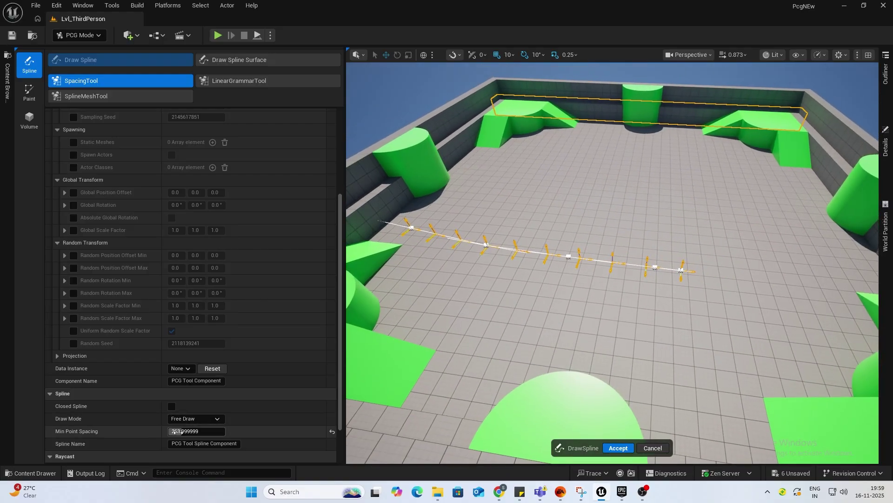
# Step: Set the spline's Min Point Spacing to about 408 and redraw the freehand spline across the arena floor
pyautogui.moveTo(182, 432); pyautogui.dragTo(202, 431)
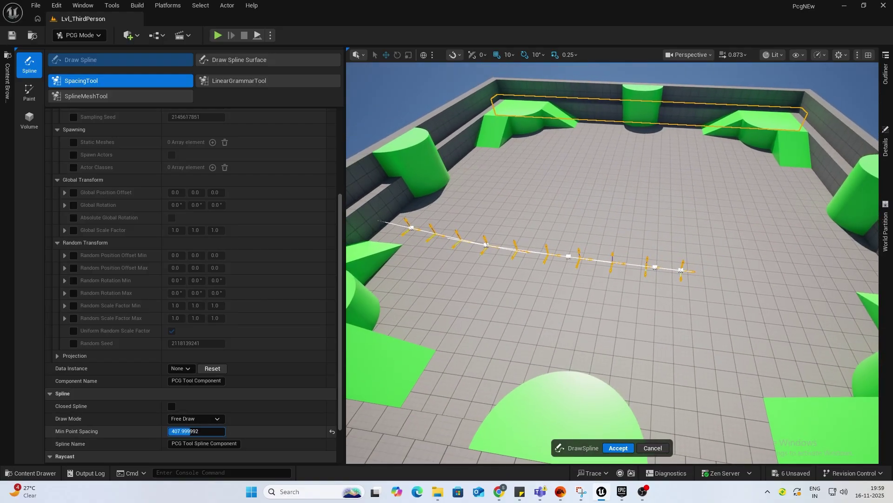
pyautogui.moveTo(406, 217); pyautogui.dragTo(848, 254)
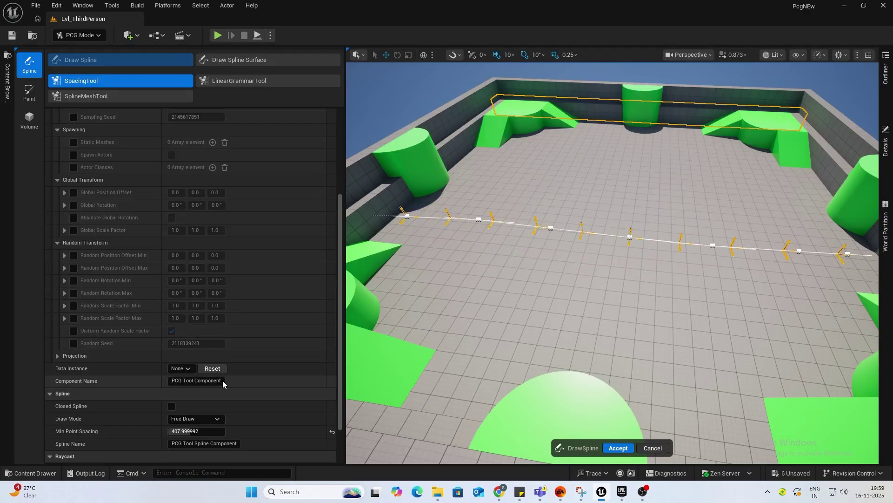
# Step: Change the spline's Draw Mode to Tangent Drag and place a three-point spline across the floor
pyautogui.click(197, 418)
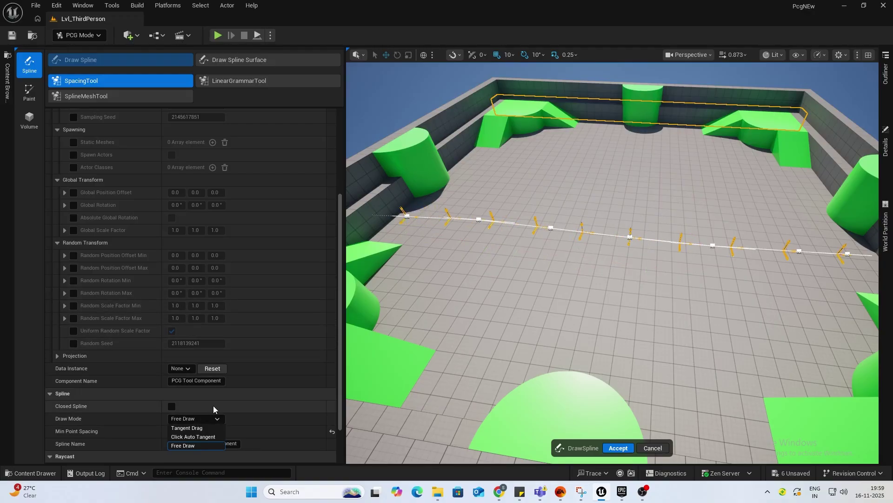
pyautogui.click(187, 428)
pyautogui.click(400, 232)
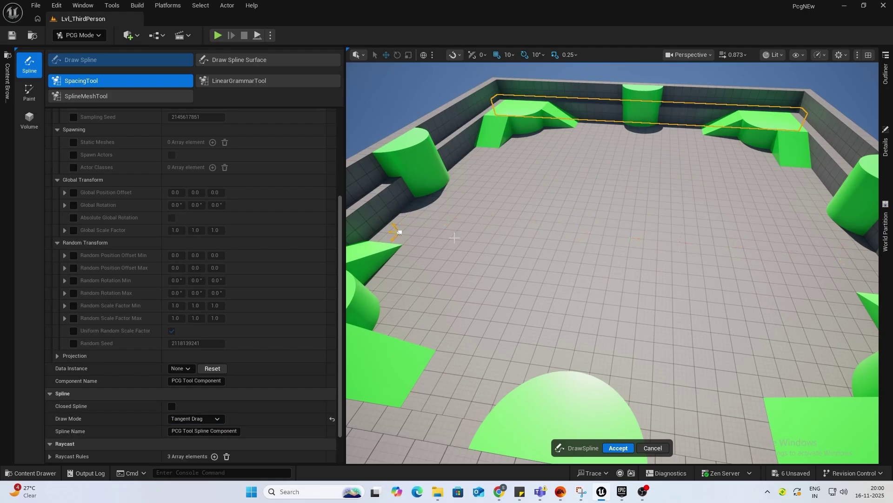
pyautogui.click(581, 248)
pyautogui.click(791, 267)
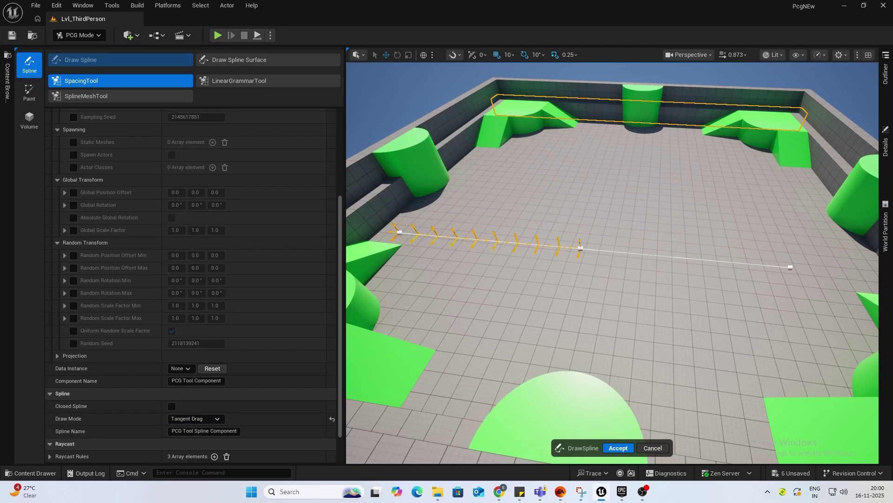
pyautogui.moveTo(807, 260); pyautogui.dragTo(856, 271, button='right')
pyautogui.moveTo(731, 240); pyautogui.dragTo(729, 233, button='right')
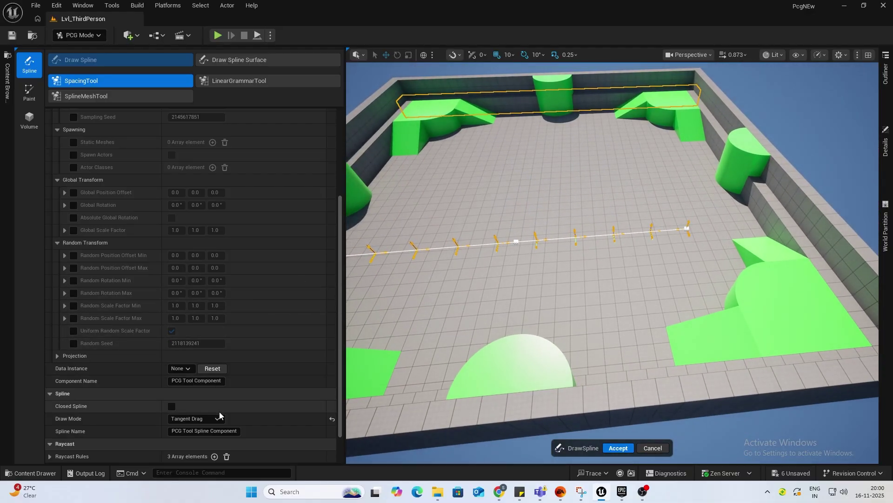
# Step: Set the Draw Mode to Free Draw and redraw the freehand spline across the full width of the floor
pyautogui.click(208, 419)
pyautogui.click(185, 446)
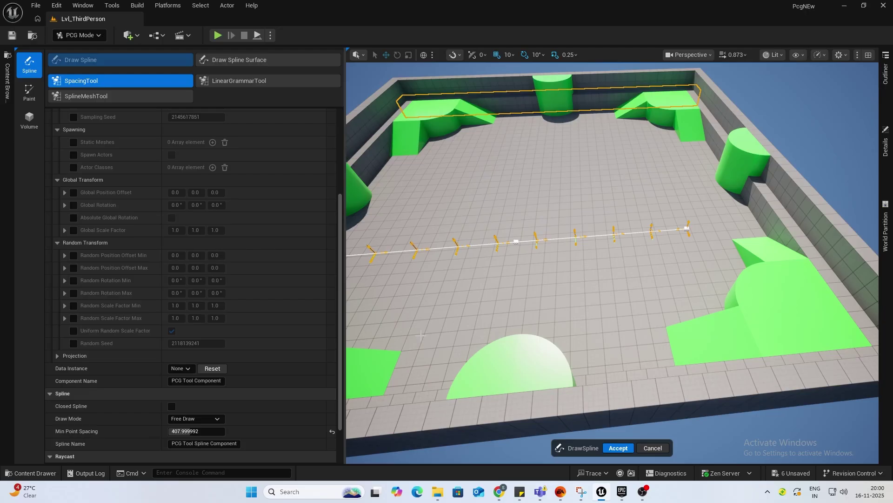
pyautogui.moveTo(436, 261); pyautogui.dragTo(406, 246, button='right')
pyautogui.moveTo(438, 257); pyautogui.dragTo(844, 270)
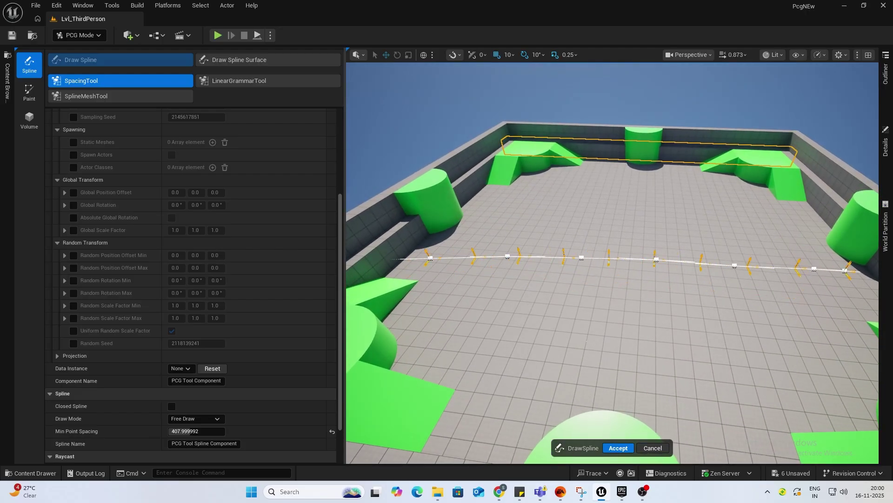
pyautogui.moveTo(419, 265); pyautogui.dragTo(848, 292)
pyautogui.moveTo(847, 292)
pyautogui.mouseDown(button='right')
pyautogui.moveTo(803, 272)
pyautogui.moveTo(709, 271)
pyautogui.moveTo(838, 281)
pyautogui.mouseUp(button='right')
# Step: Switch the drawn spline from the SpacingTool to the LinearGrammarTool
pyautogui.scroll(5, 281, 273)
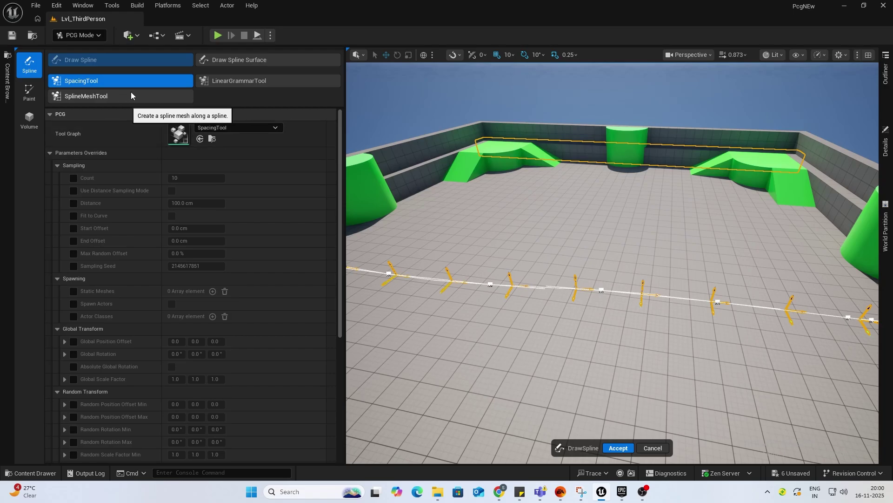
pyautogui.click(248, 80)
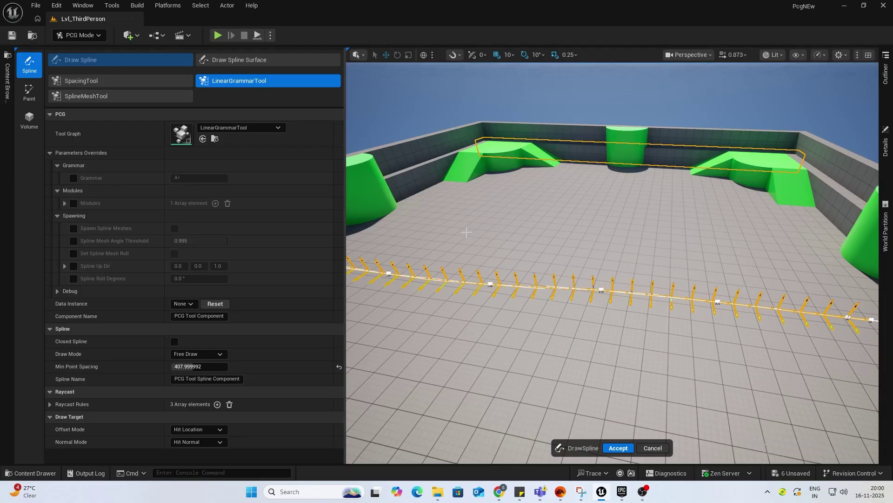
pyautogui.press('s')
pyautogui.moveTo(467, 229)
pyautogui.mouseDown(button='right')
pyautogui.moveTo(507, 228)
pyautogui.moveTo(481, 224)
pyautogui.mouseUp(button='right')
pyautogui.press('w')
pyautogui.press('d')
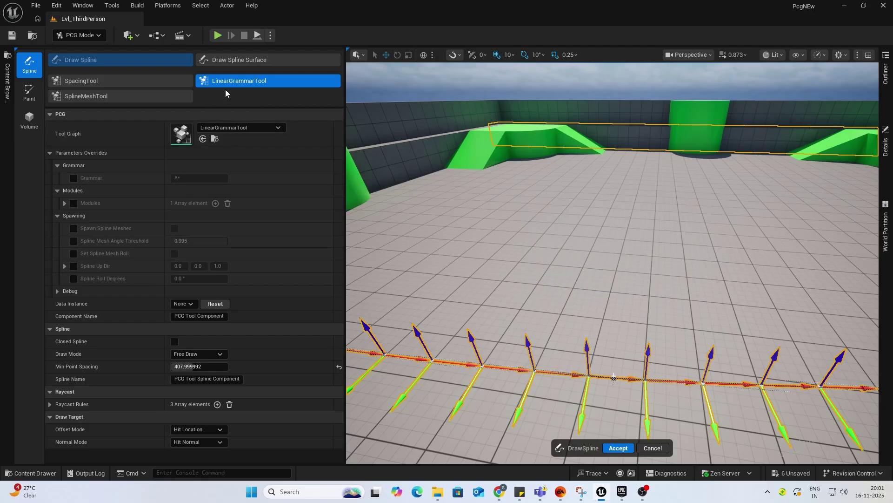
# Step: Enable the Grammar and Modules parameter overrides and expand the settings of the first module, Index [0]
pyautogui.click(74, 178)
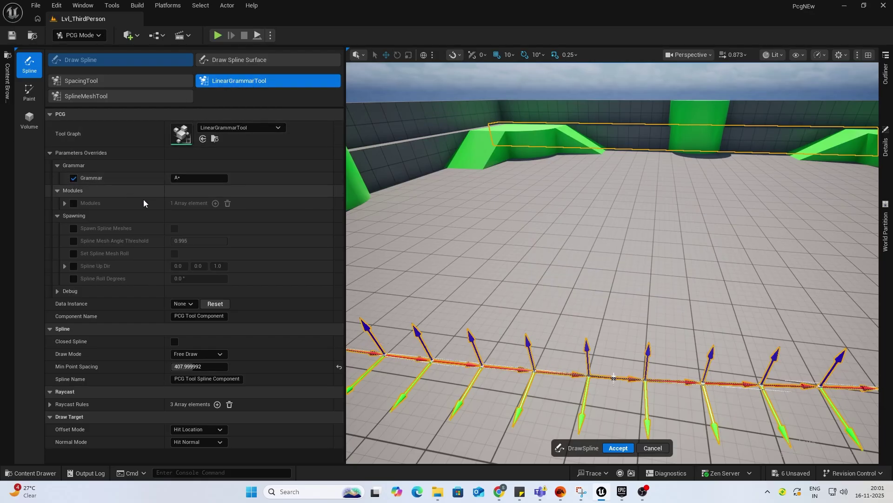
pyautogui.click(74, 203)
pyautogui.click(64, 203)
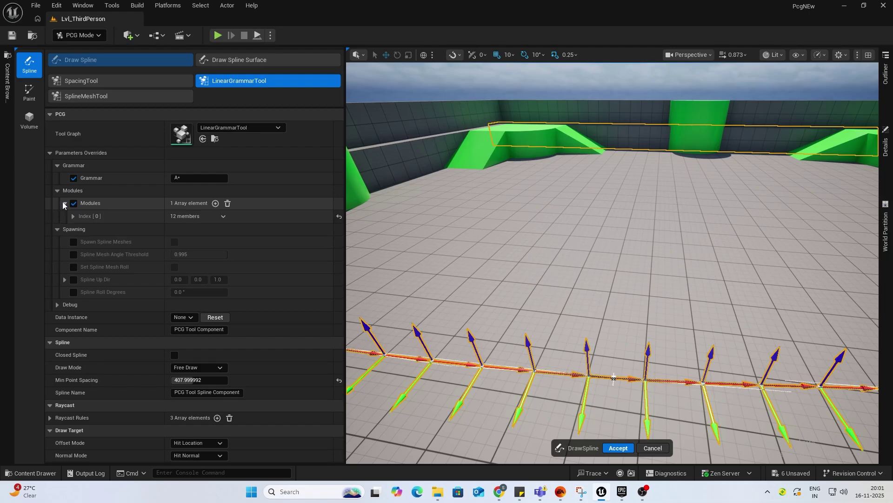
pyautogui.click(73, 216)
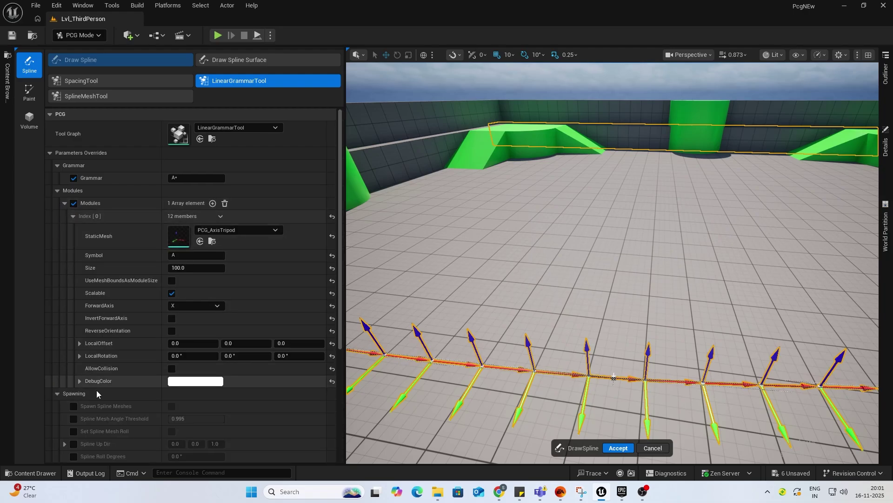
# Step: Assign SM_Wall_Wood_3 from the Buildings meshes as the first module's static mesh and set its ForwardAxis to Y
pyautogui.click(52, 473)
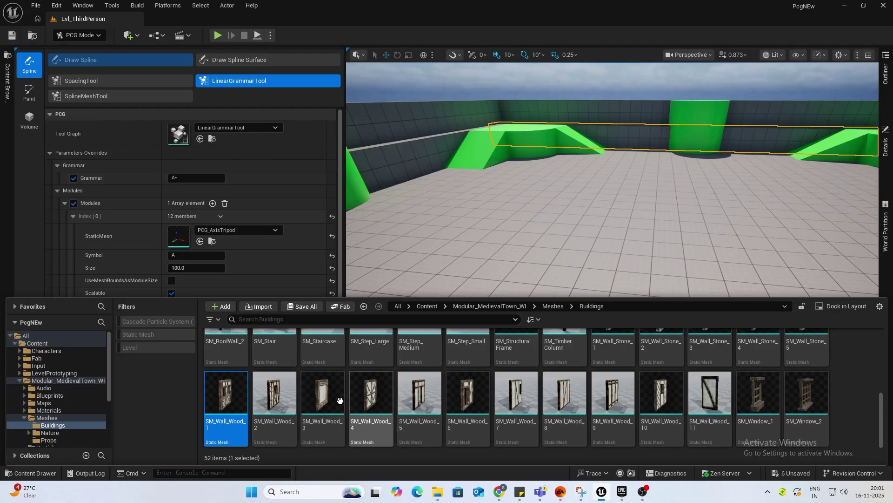
pyautogui.click(311, 396)
pyautogui.moveTo(310, 396); pyautogui.dragTo(203, 239)
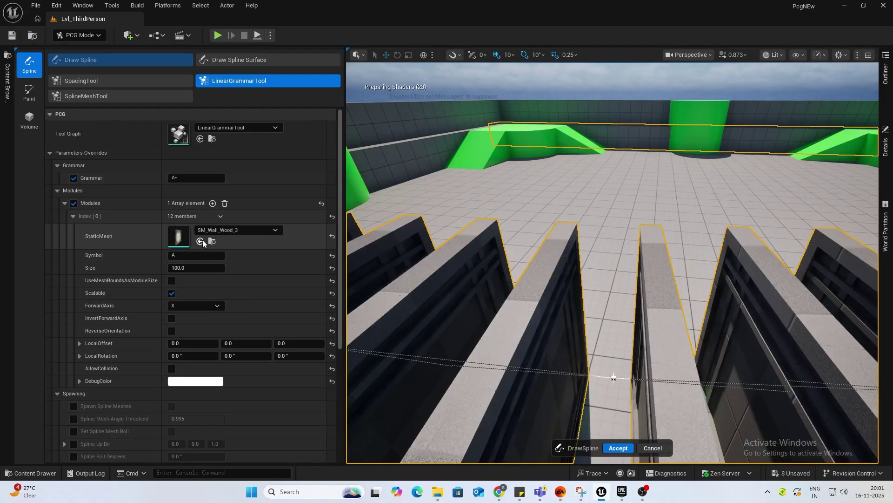
pyautogui.scroll(-8, 437, 290)
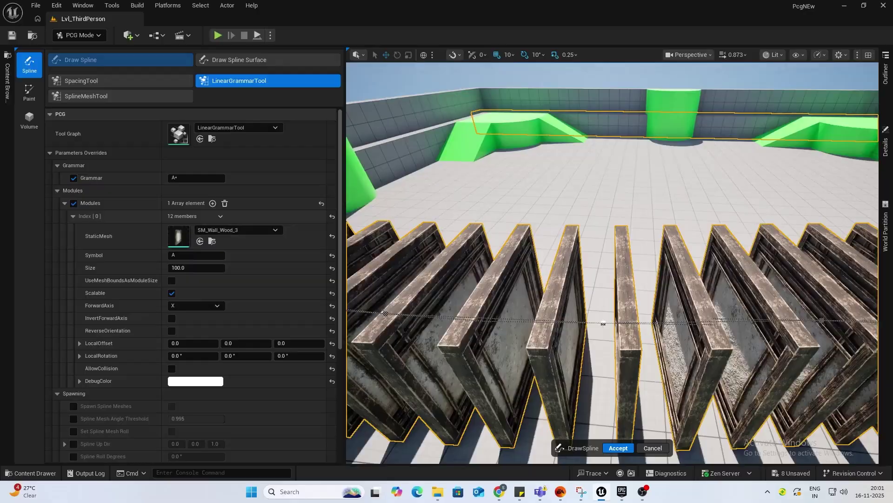
pyautogui.moveTo(613, 279); pyautogui.dragTo(616, 242, button='right')
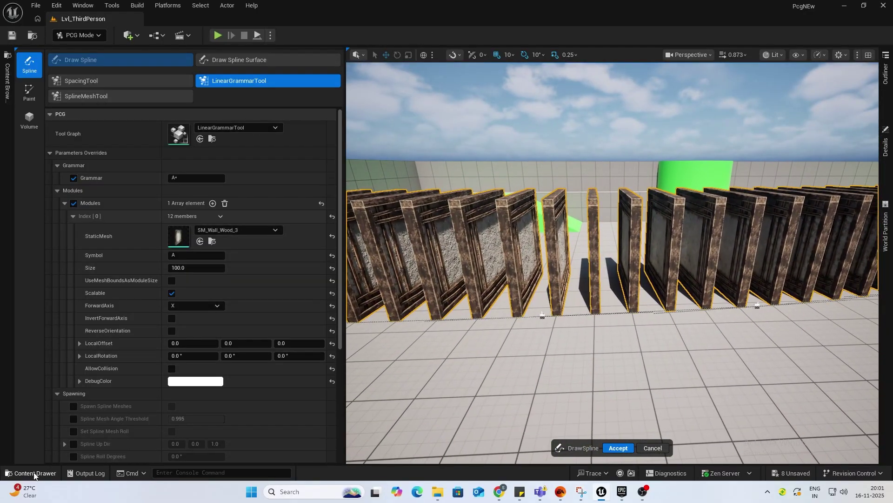
pyautogui.click(202, 308)
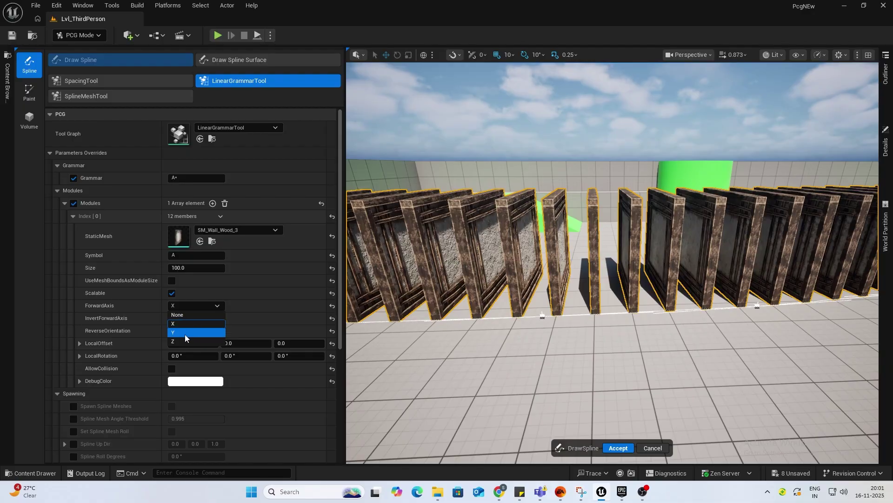
pyautogui.click(186, 333)
# Step: Look up the approximate dimensions of the SM_Wall_Wood_3 mesh and set the module's Size to 316
pyautogui.click(32, 473)
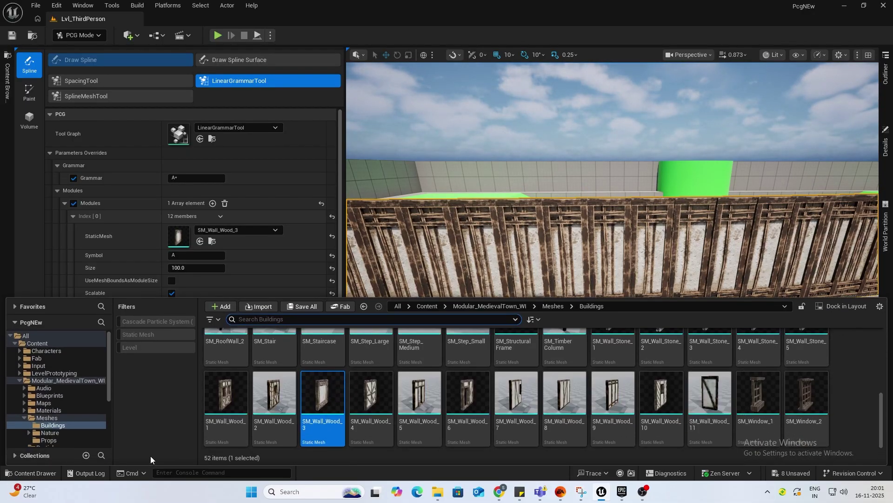
pyautogui.moveTo(331, 403)
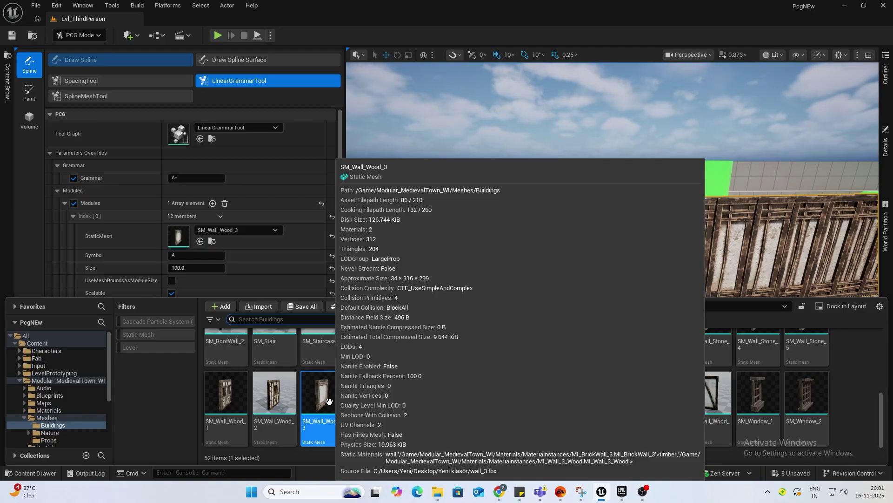
pyautogui.click(194, 269)
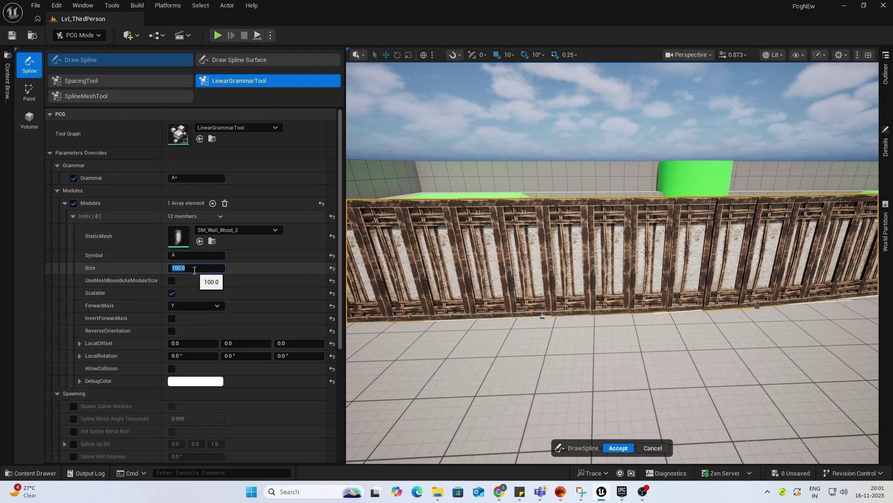
pyautogui.write('316')
pyautogui.press('Return')
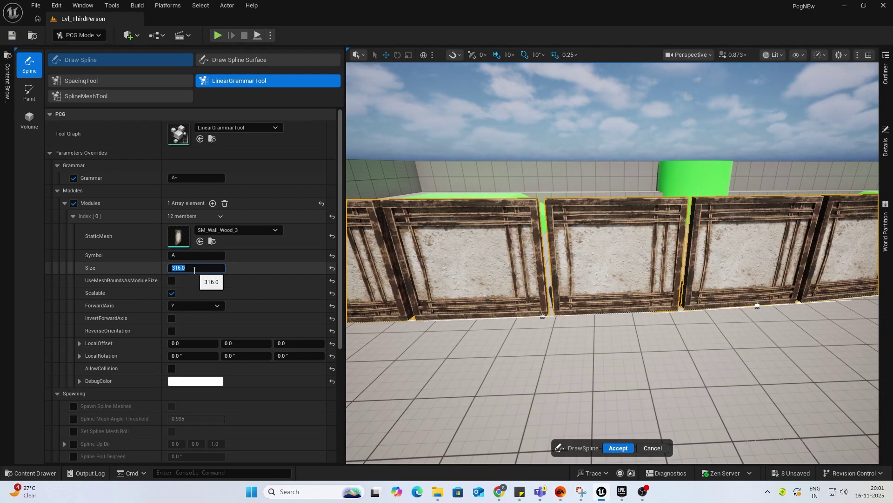
# Step: Try module Size values of 310 and 309 to narrow the gap between neighbouring wall panels
pyautogui.press('a')
pyautogui.moveTo(558, 298); pyautogui.dragTo(577, 279, button='right')
pyautogui.press('d')
pyautogui.press('d')
pyautogui.press('a')
pyautogui.press('a')
pyautogui.press('w')
pyautogui.press('s')
pyautogui.scroll(-2, 558, 298)
pyautogui.press('s')
pyautogui.click(191, 268)
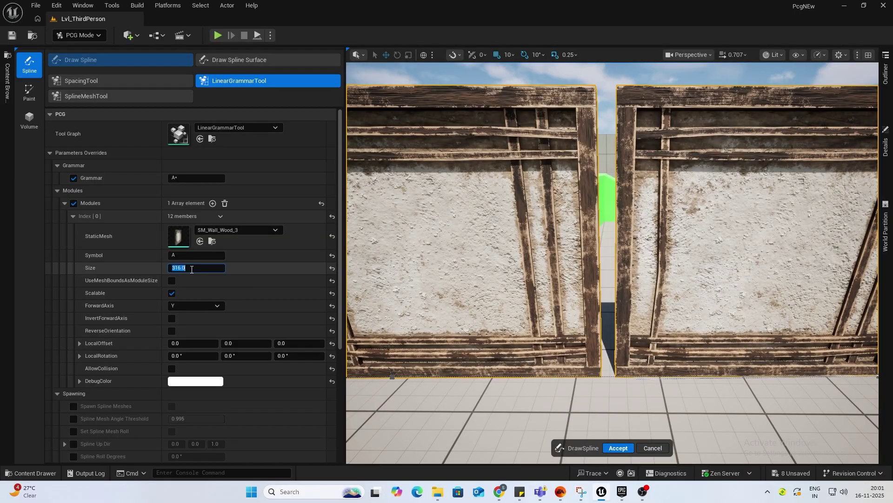
pyautogui.write('310')
pyautogui.press('Return')
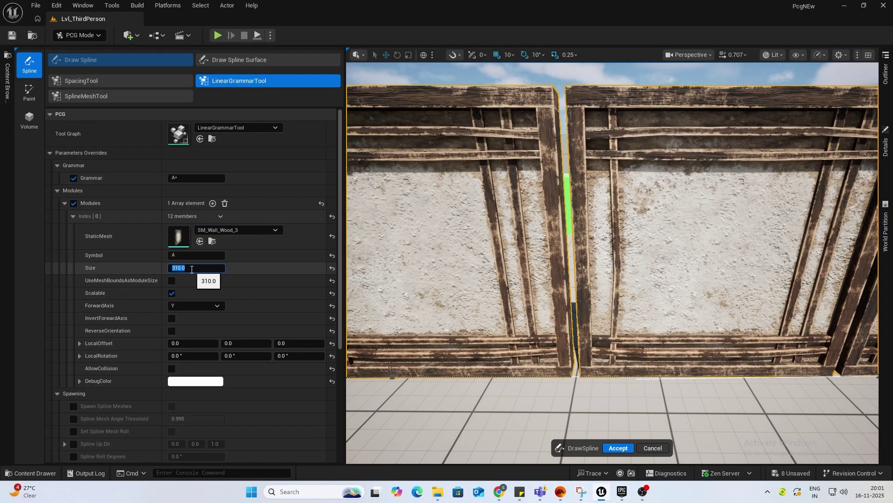
pyautogui.press('Return')
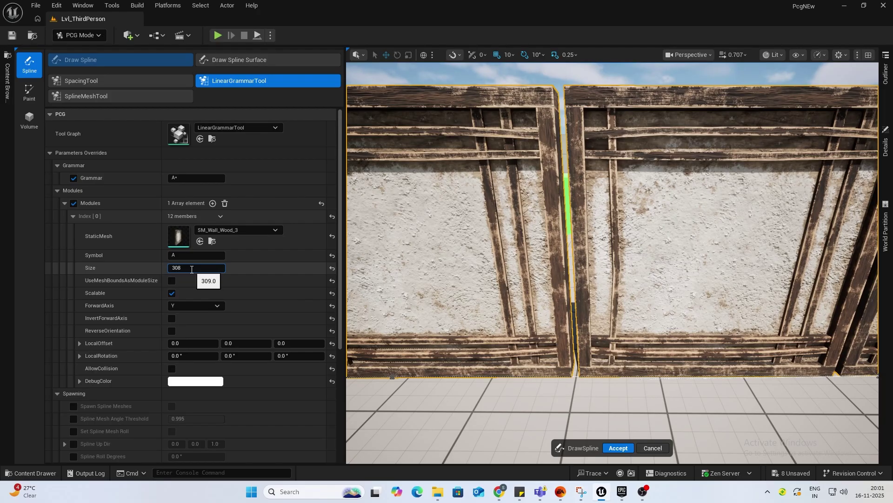
# Step: Reduce the module's Size through 307 and 305 to 303 to close the gap between the wall panels
pyautogui.write('307')
pyautogui.press('Return')
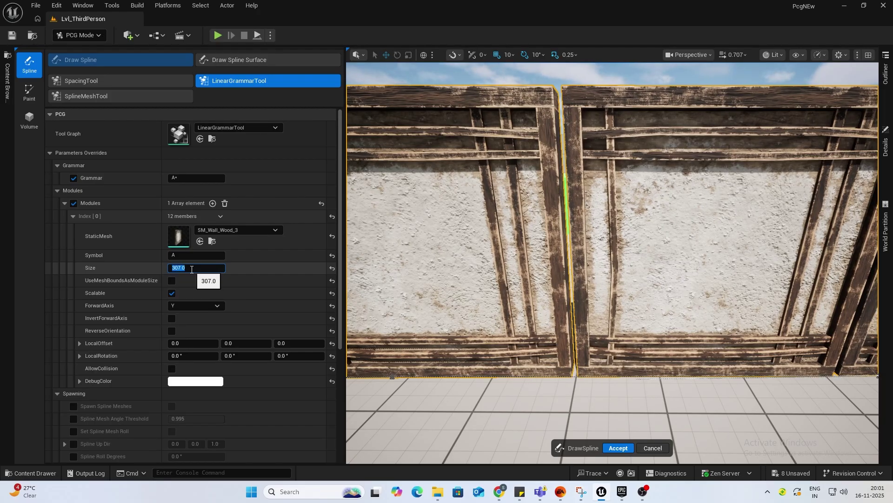
pyautogui.write('305')
pyautogui.press('Return')
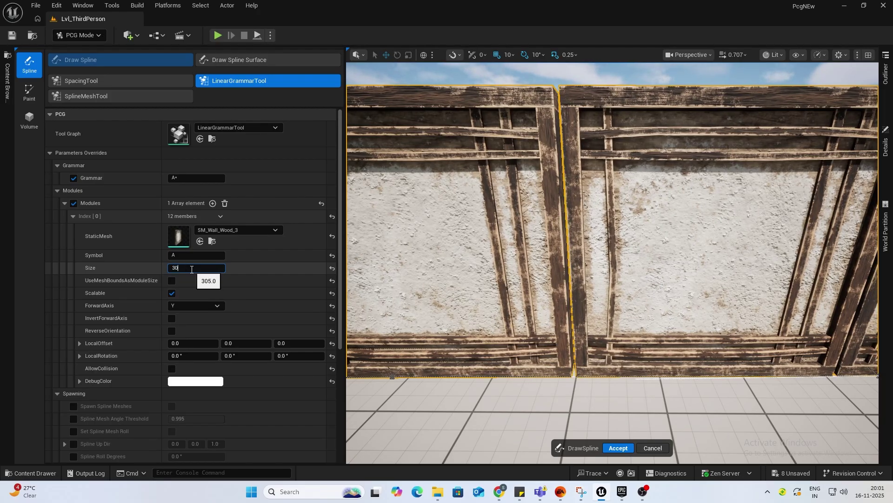
pyautogui.write('303')
pyautogui.press('Return')
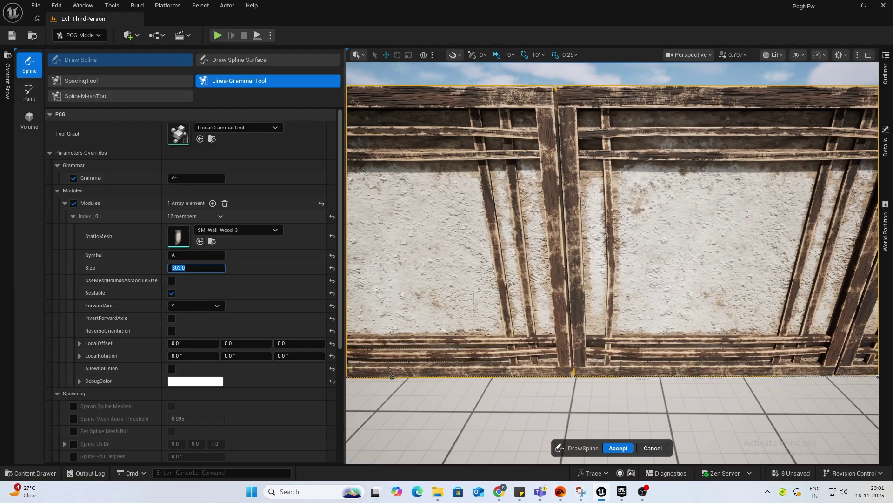
# Step: Redraw the freehand spline twice on the open floor, the last time across its full width, to lay a row of wall panels
pyautogui.moveTo(549, 279); pyautogui.dragTo(572, 280, button='right')
pyautogui.press('s')
pyautogui.scroll(5, 576, 315)
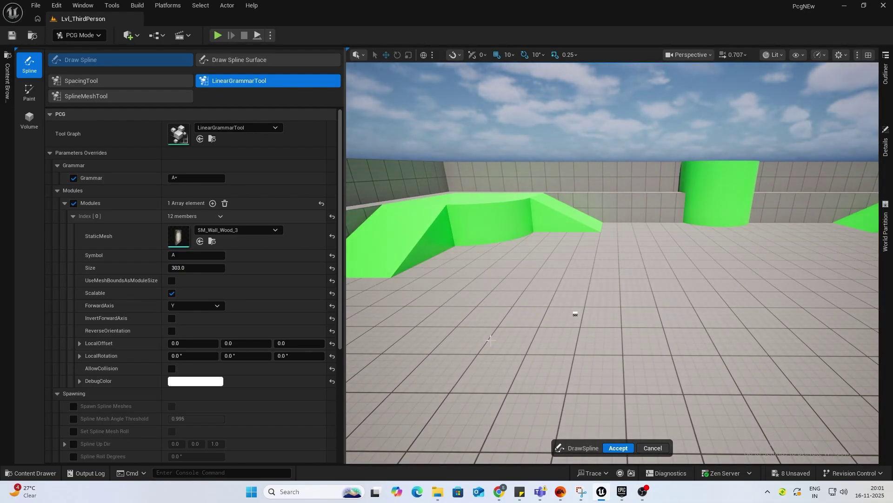
pyautogui.press('s')
pyautogui.moveTo(491, 340)
pyautogui.mouseDown(button='right')
pyautogui.moveTo(470, 372)
pyautogui.moveTo(465, 346)
pyautogui.mouseUp(button='right')
pyautogui.moveTo(477, 300); pyautogui.dragTo(757, 343)
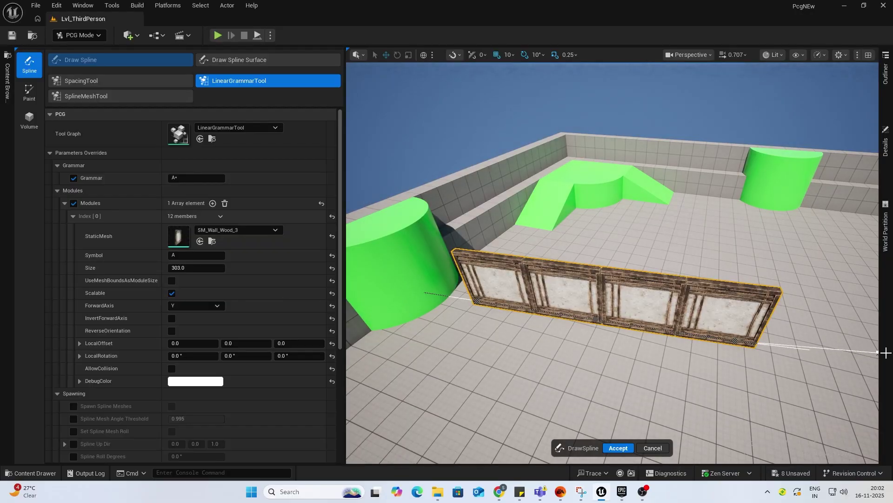
pyautogui.press('s')
pyautogui.moveTo(875, 352); pyautogui.dragTo(886, 358, button='right')
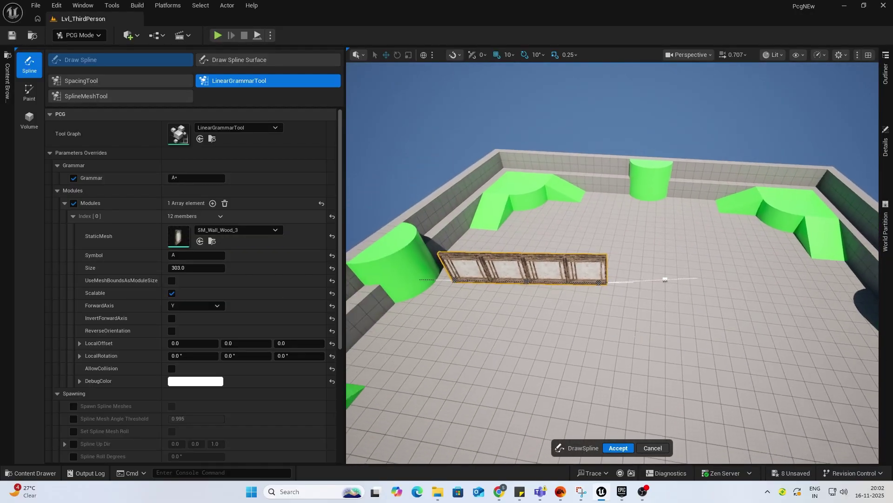
pyautogui.moveTo(408, 325); pyautogui.dragTo(865, 366)
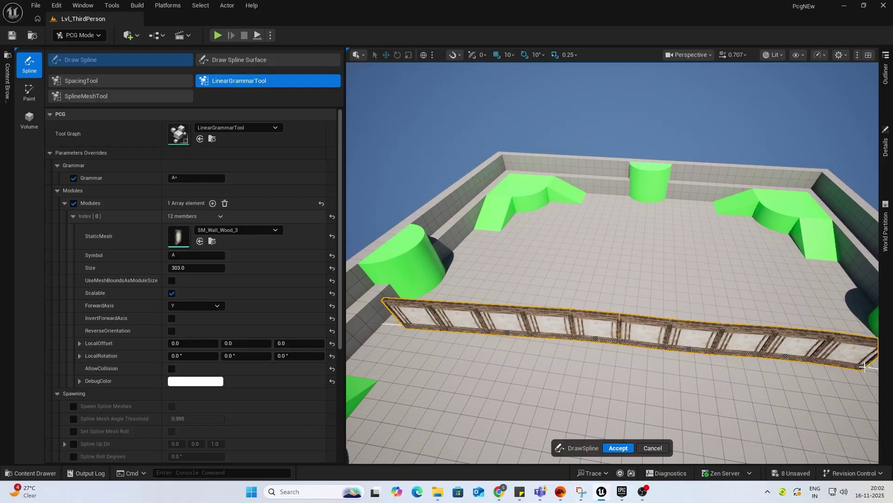
# Step: Examine the row of wall panels up close and from both sides, checking how neighbouring panels join
pyautogui.press('w')
pyautogui.moveTo(864, 367); pyautogui.dragTo(339, 219, button='right')
pyautogui.press('s')
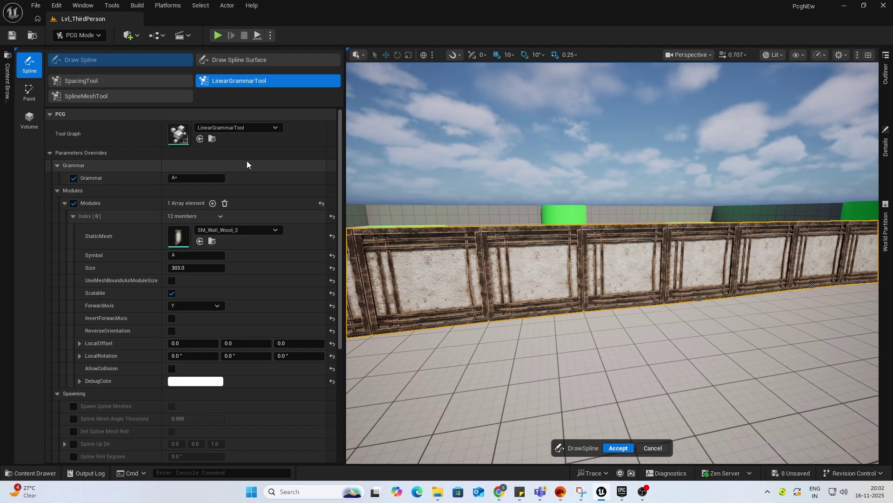
pyautogui.press('s')
pyautogui.press('a')
pyautogui.moveTo(585, 238); pyautogui.dragTo(585, 268, button='right')
pyautogui.press('s')
pyautogui.press('s')
# Step: Set the grammar to a single A so the module is used only once along the spline
pyautogui.click(218, 178)
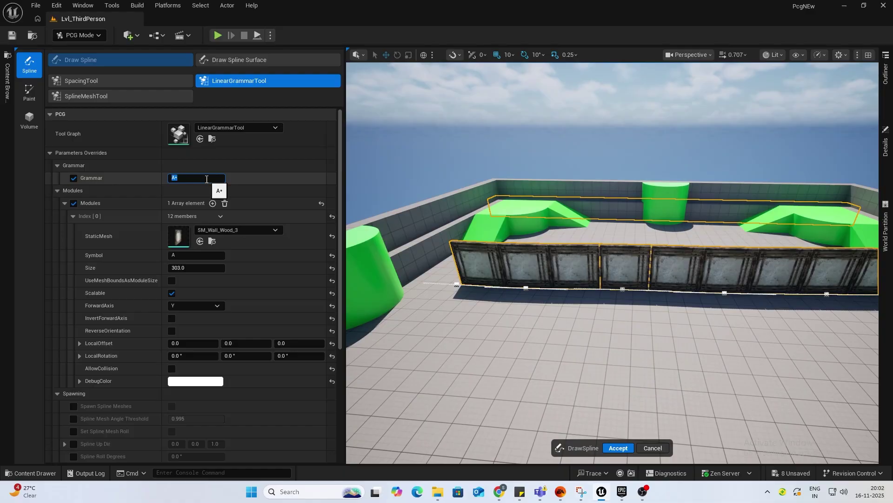
pyautogui.click(184, 256)
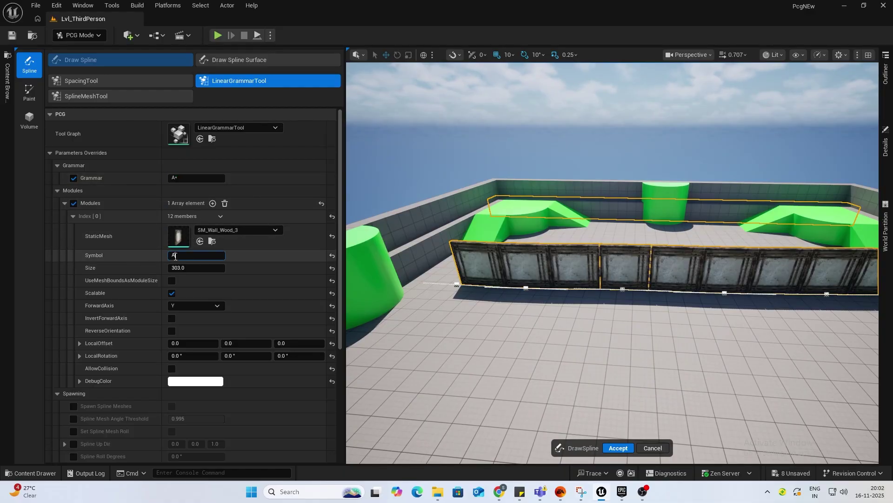
pyautogui.click(197, 179)
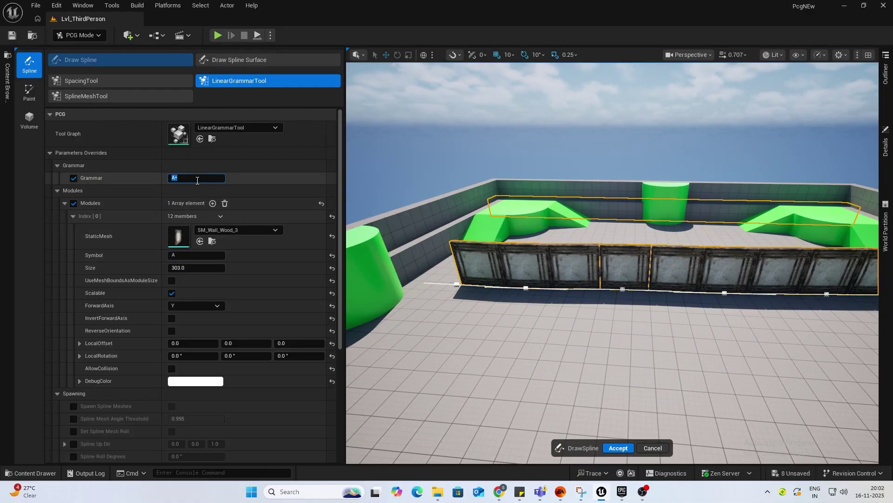
pyautogui.write('A')
pyautogui.press('Return')
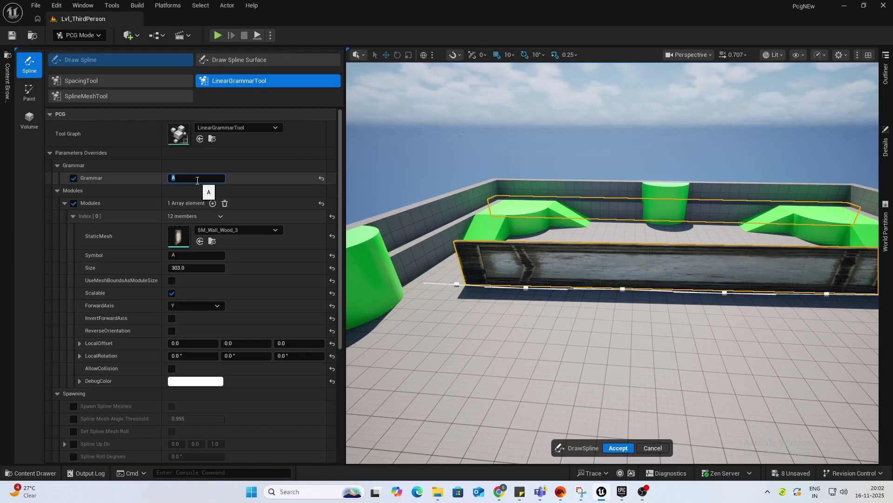
# Step: Turn off Scalable for module A so its wall panel keeps its original size
pyautogui.moveTo(549, 266); pyautogui.dragTo(575, 268, button='right')
pyautogui.press('w')
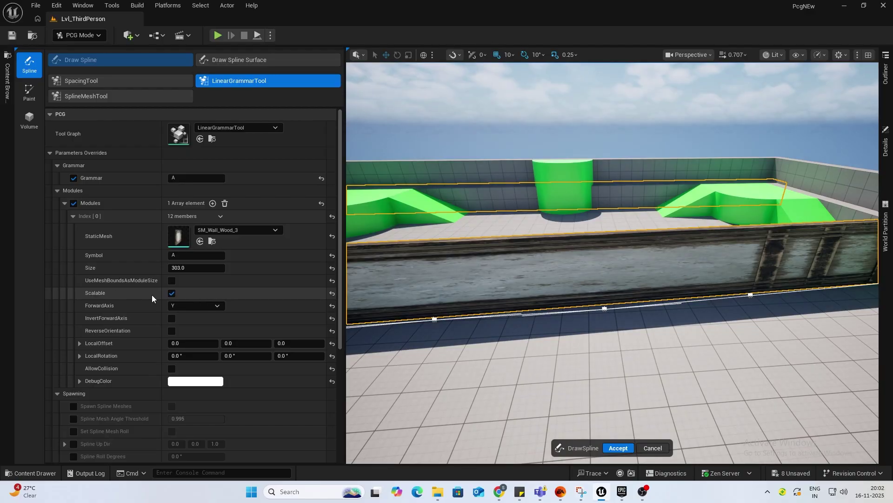
pyautogui.click(173, 294)
pyautogui.moveTo(558, 293); pyautogui.dragTo(475, 282, button='right')
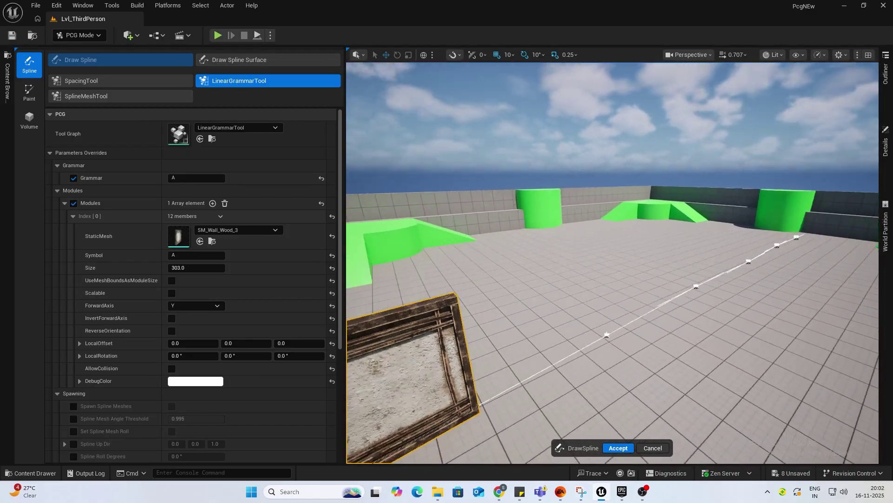
pyautogui.moveTo(386, 316); pyautogui.dragTo(371, 199, button='right')
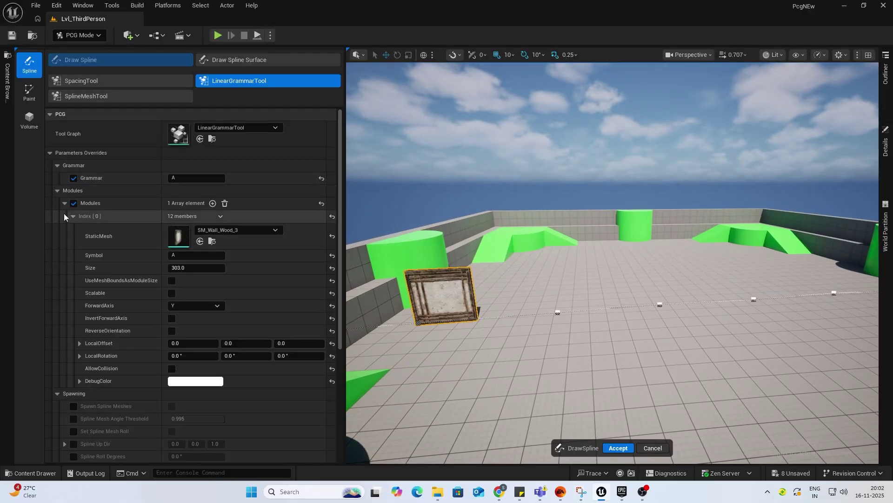
# Step: Extend the grammar to A,A and to A,A,A to place the same wall panel two and three times
pyautogui.click(186, 179)
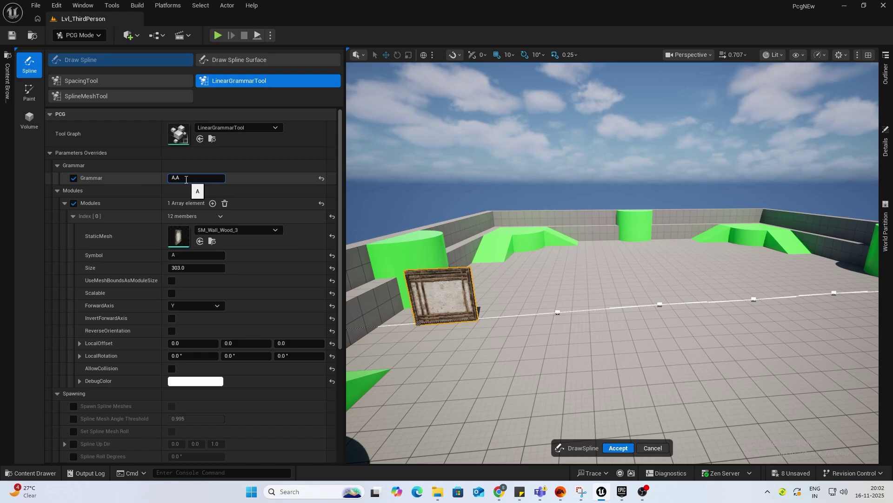
pyautogui.write(',A')
pyautogui.press('Return')
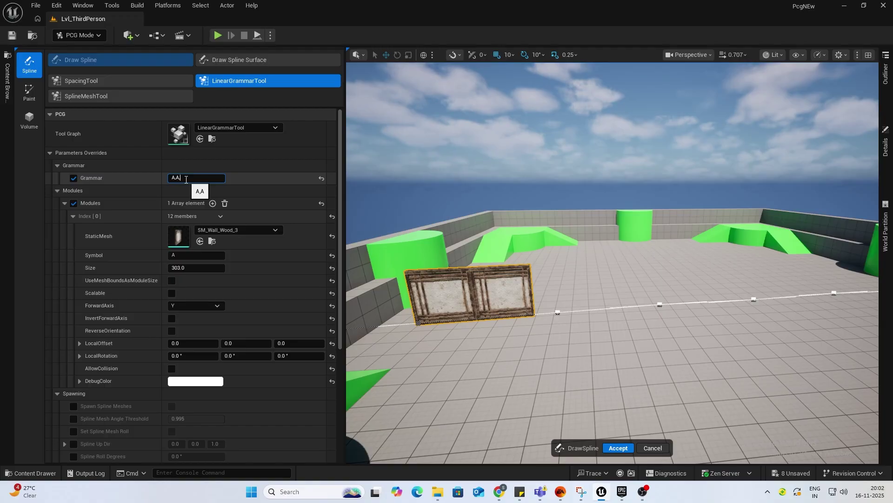
pyautogui.write(',A')
pyautogui.press('Return')
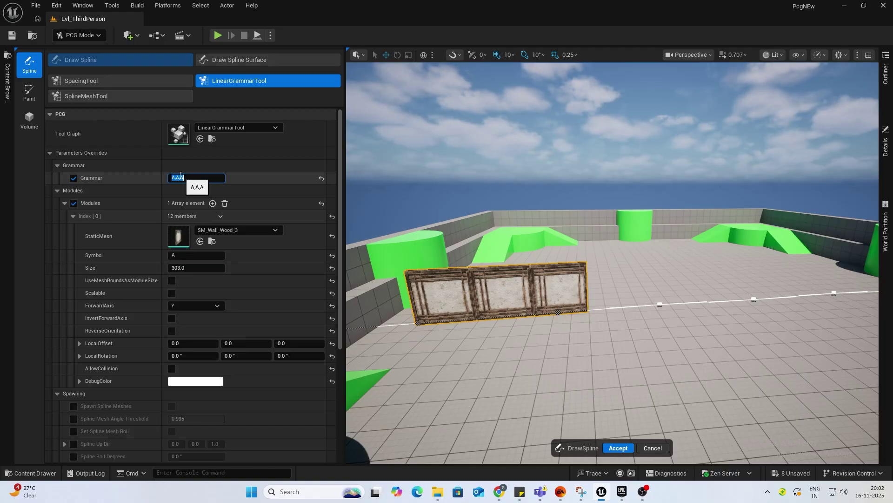
# Step: Add a second element to the Modules array and assign the SM_Wall_Wood_5 mesh to it
pyautogui.click(65, 203)
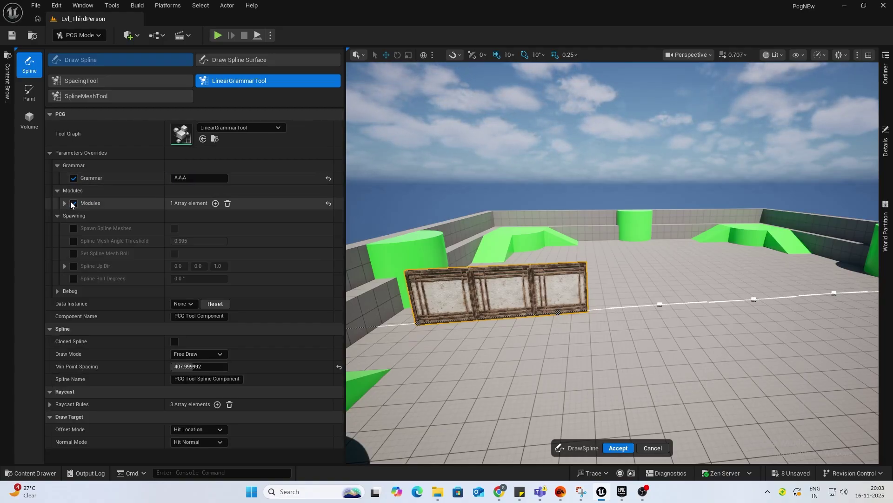
pyautogui.click(215, 204)
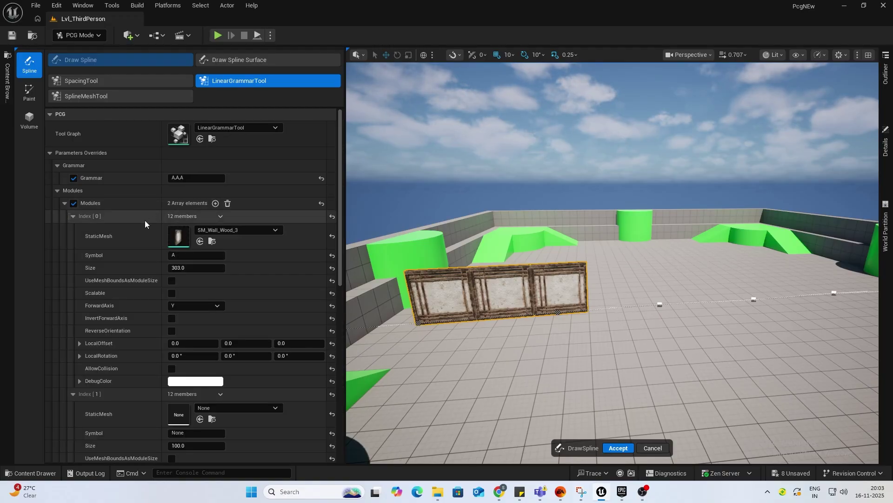
pyautogui.click(72, 215)
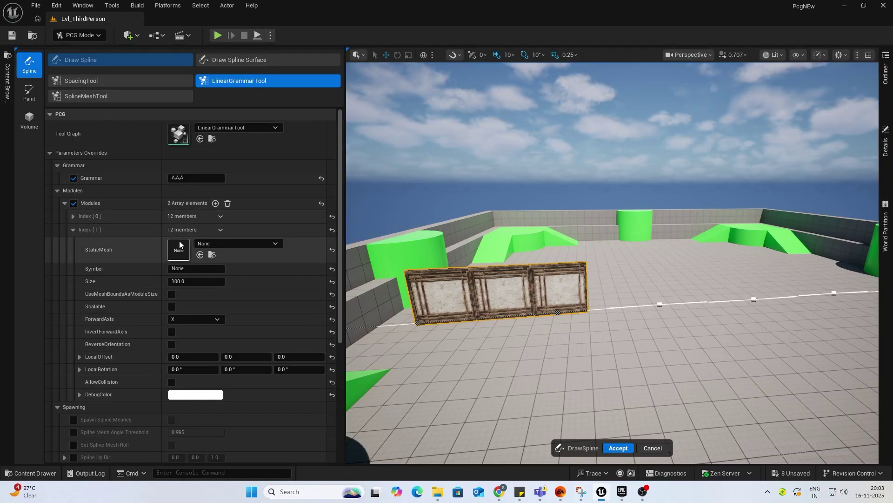
pyautogui.click(31, 472)
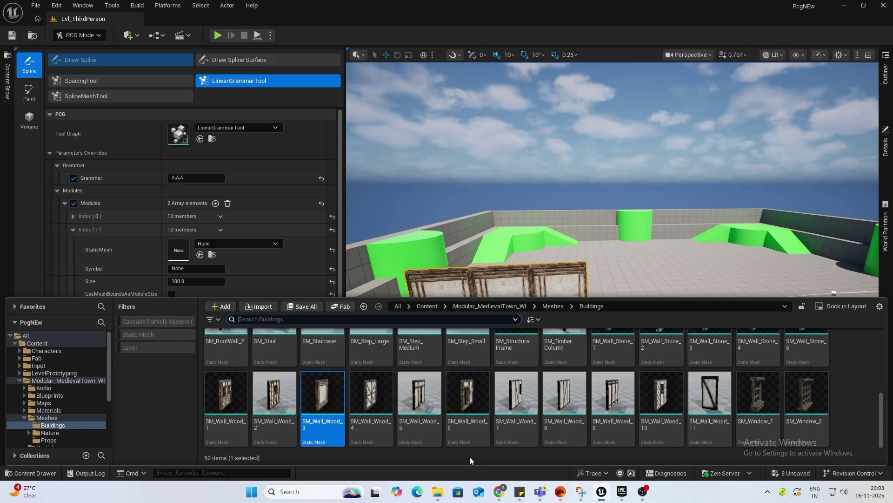
pyautogui.click(417, 401)
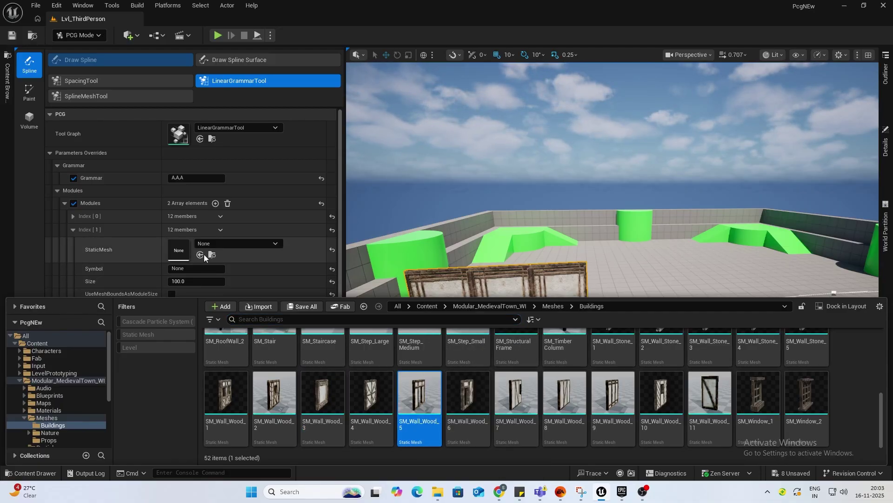
pyautogui.click(200, 255)
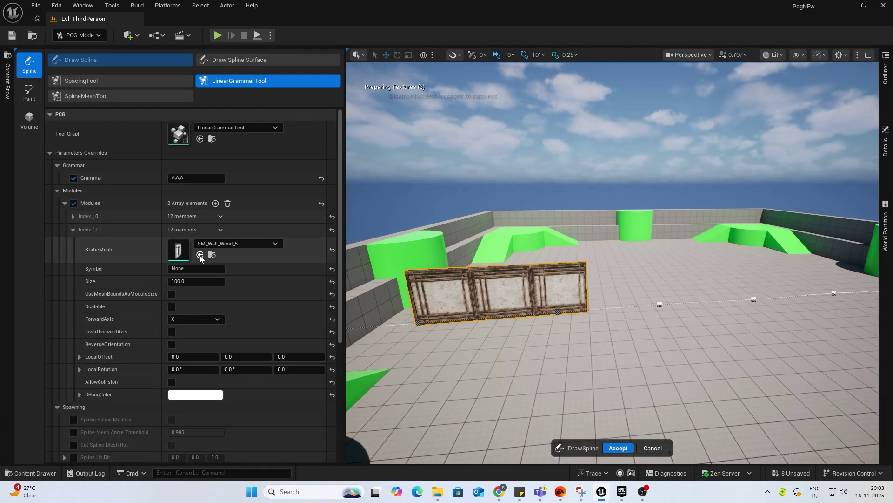
pyautogui.click(73, 216)
pyautogui.click(73, 216)
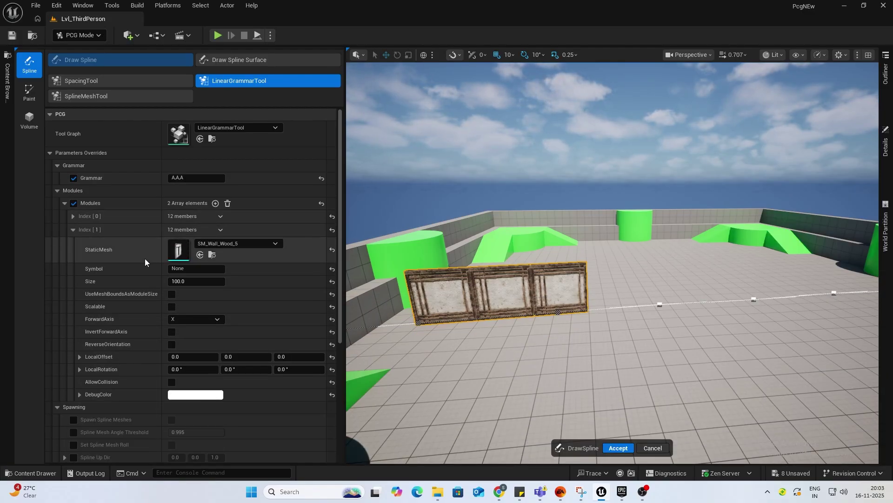
# Step: Set the second module's Size to 303 and its ForwardAxis to Y
pyautogui.click(188, 281)
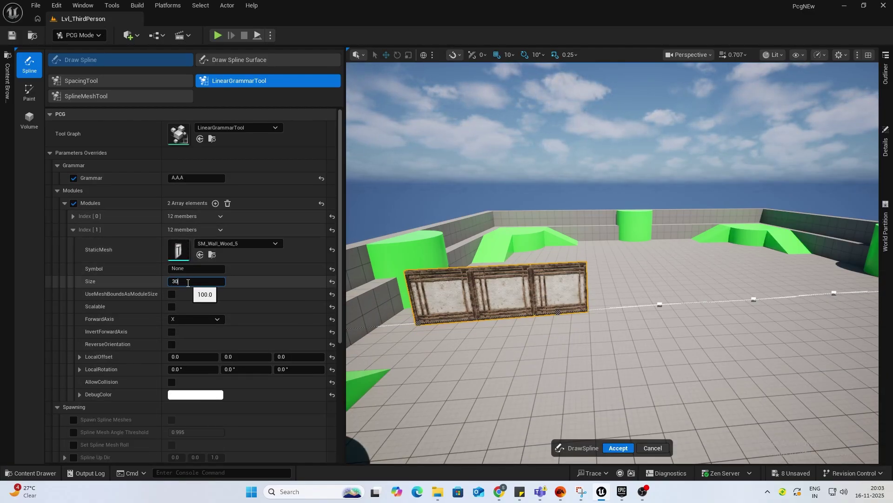
pyautogui.click(202, 320)
pyautogui.click(191, 338)
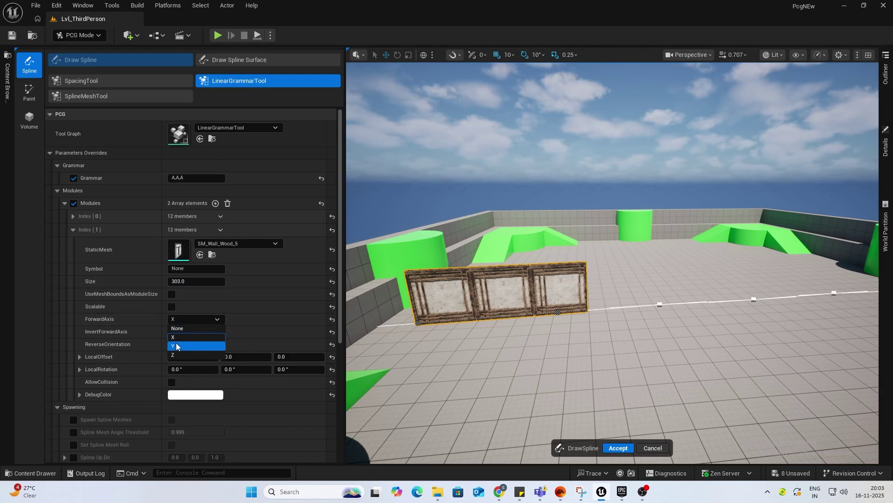
# Step: Change the grammar to A,B and give the SM_Wall_Wood_5 module the symbol B
pyautogui.click(181, 177)
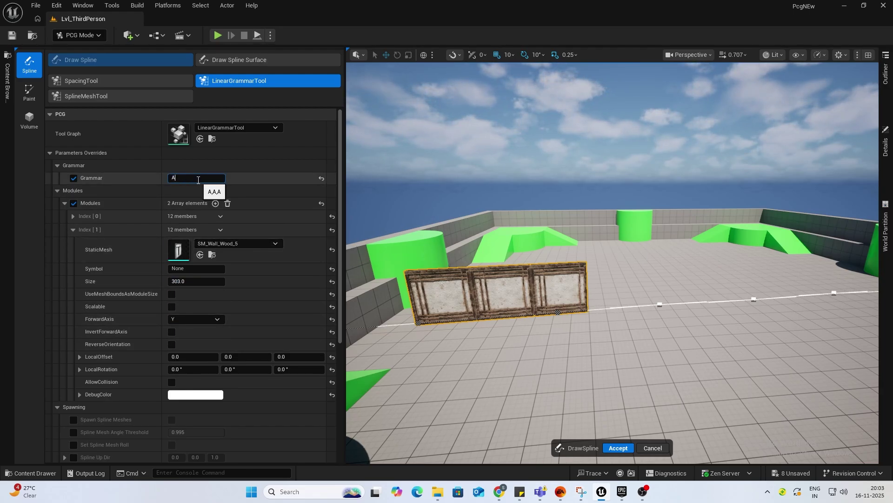
pyautogui.press('Return')
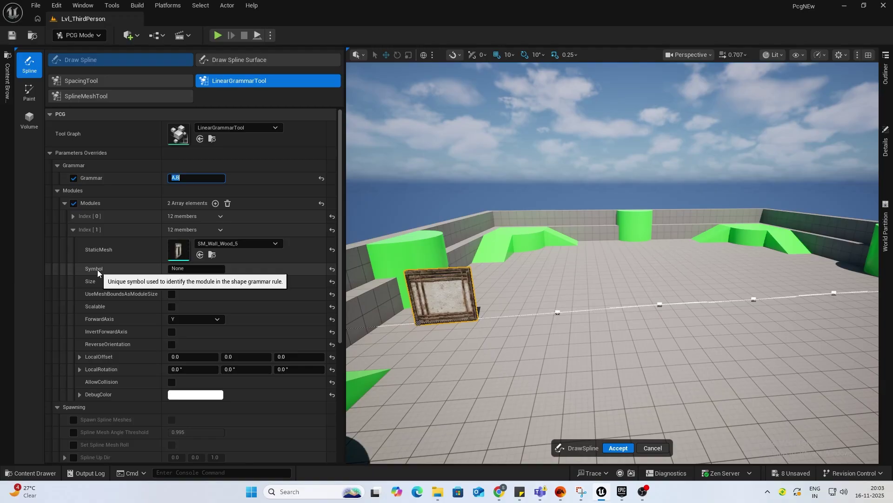
pyautogui.click(179, 269)
pyautogui.write('B')
pyautogui.press('Return')
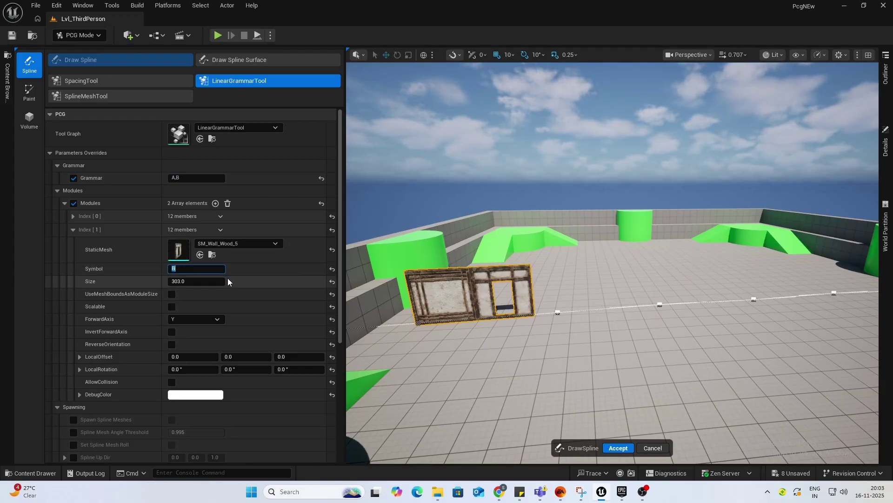
# Step: Examine the solid panel and the adjoining panel with the opening from both sides, including their seam
pyautogui.moveTo(535, 298); pyautogui.dragTo(382, 287, button='right')
pyautogui.press('w')
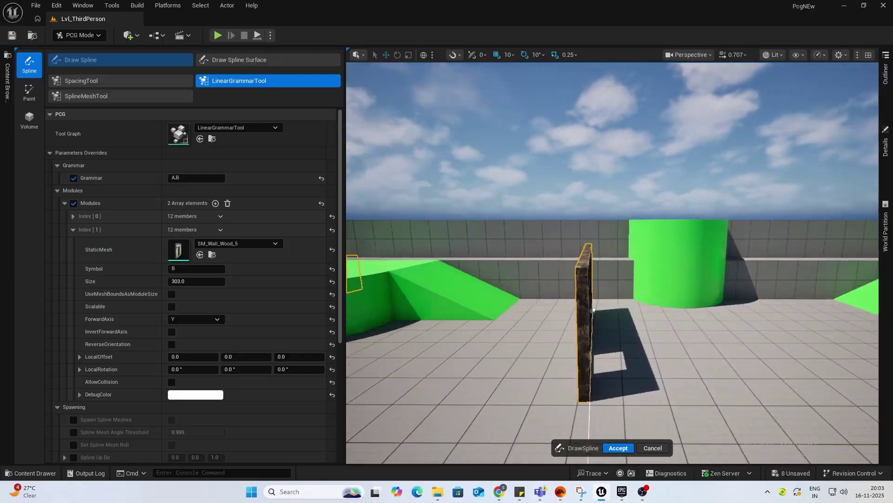
pyautogui.press('d')
pyautogui.moveTo(381, 286); pyautogui.dragTo(251, 293)
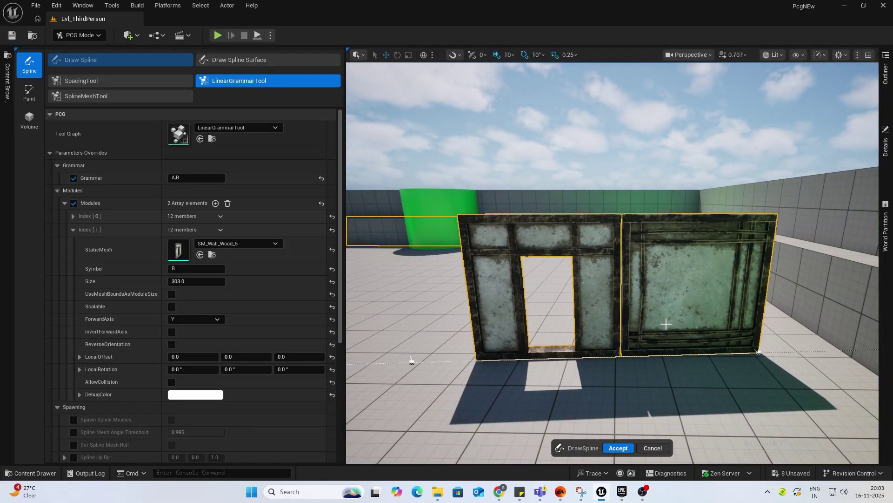
pyautogui.press('w')
pyautogui.moveTo(665, 323); pyautogui.dragTo(681, 320, button='right')
pyautogui.scroll(-1, 668, 324)
pyautogui.press('s')
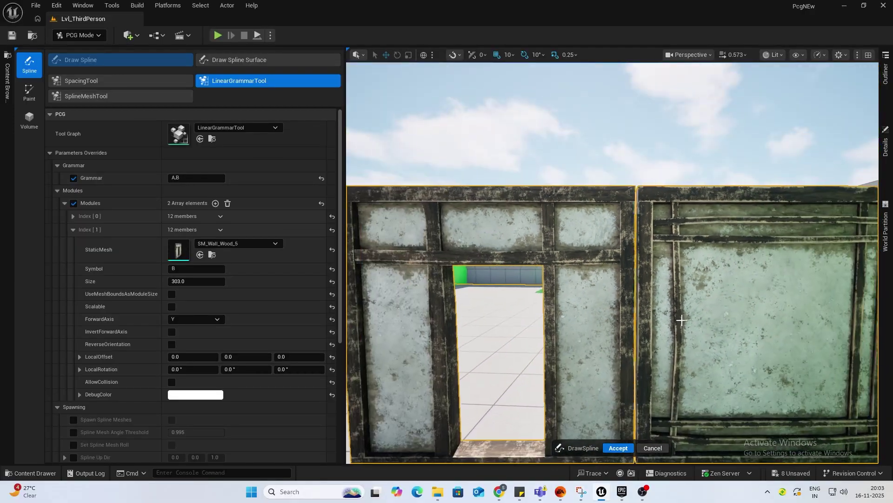
pyautogui.scroll(-1, 681, 320)
pyautogui.press('s')
pyautogui.moveTo(511, 335); pyautogui.dragTo(712, 334, button='right')
pyautogui.press('a')
# Step: Change the grammar to A,B* so module B repeats along the rest of the spline
pyautogui.click(207, 180)
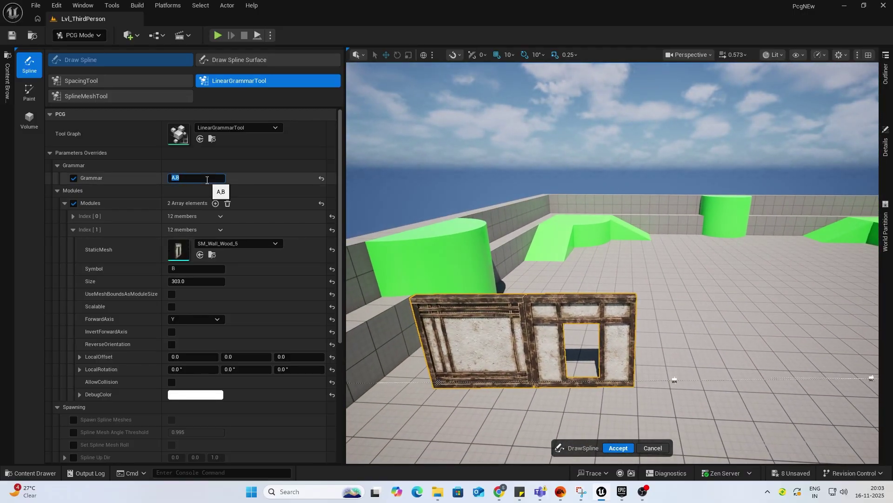
pyautogui.click(207, 180)
pyautogui.write('*')
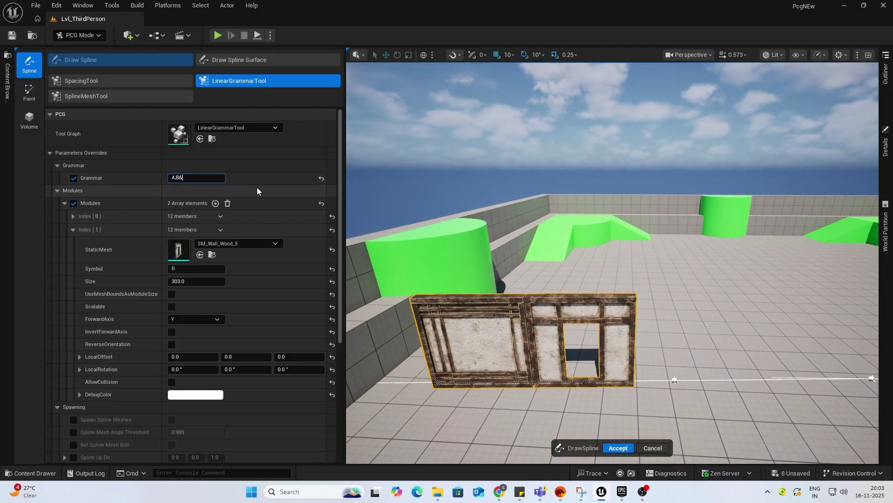
pyautogui.press('Return')
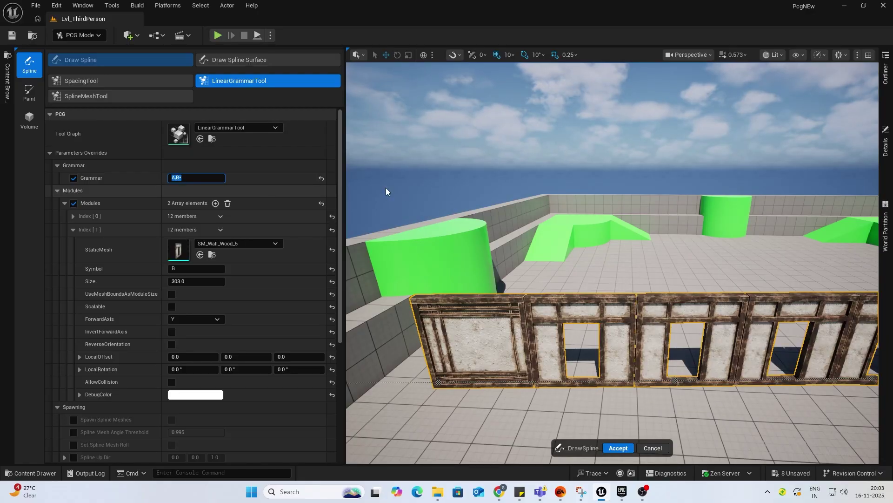
# Step: Extend the grammar to A,B*,A so the wall also ends with a solid A panel
pyautogui.press('d')
pyautogui.moveTo(456, 205); pyautogui.dragTo(354, 203, button='right')
pyautogui.press('d')
pyautogui.press('s')
pyautogui.moveTo(745, 263); pyautogui.dragTo(716, 270, button='right')
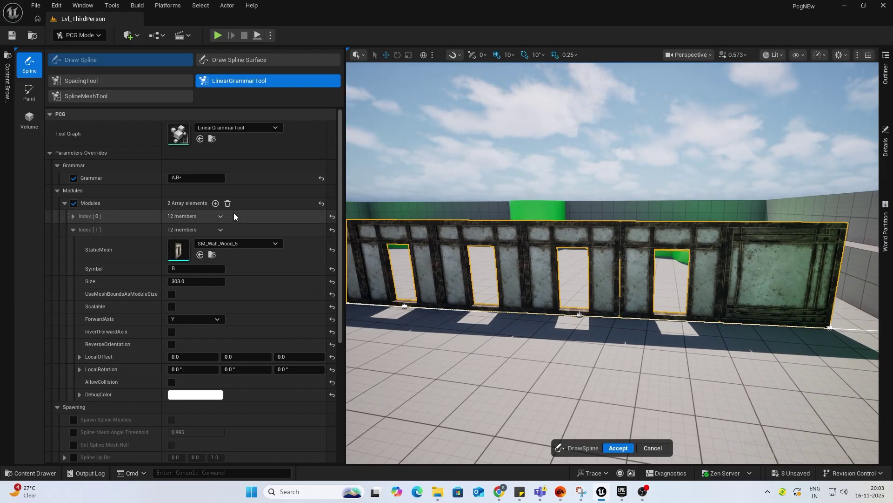
pyautogui.click(195, 177)
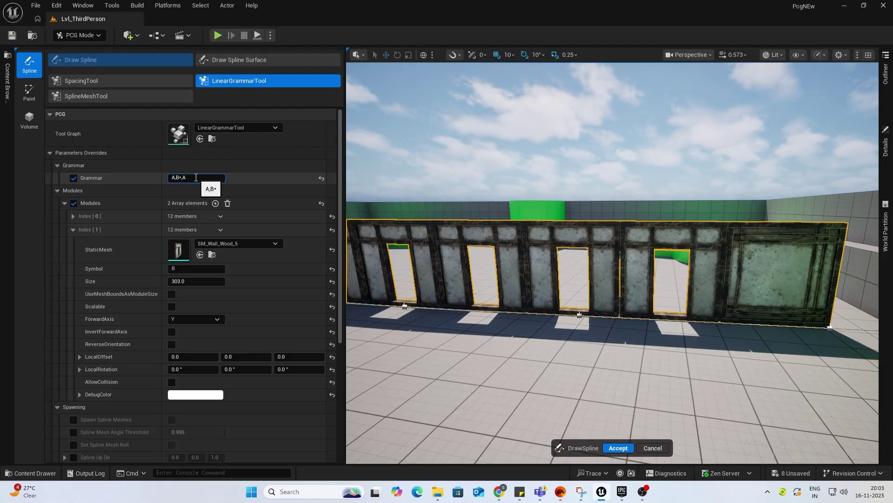
pyautogui.press('Return')
# Step: Redraw the freehand spline across the full width of the floor with a slight curve
pyautogui.moveTo(465, 242); pyautogui.dragTo(707, 284, button='right')
pyautogui.press('a')
pyautogui.press('s')
pyautogui.moveTo(676, 249)
pyautogui.mouseDown(button='right')
pyautogui.moveTo(610, 223)
pyautogui.moveTo(676, 249)
pyautogui.mouseUp(button='right')
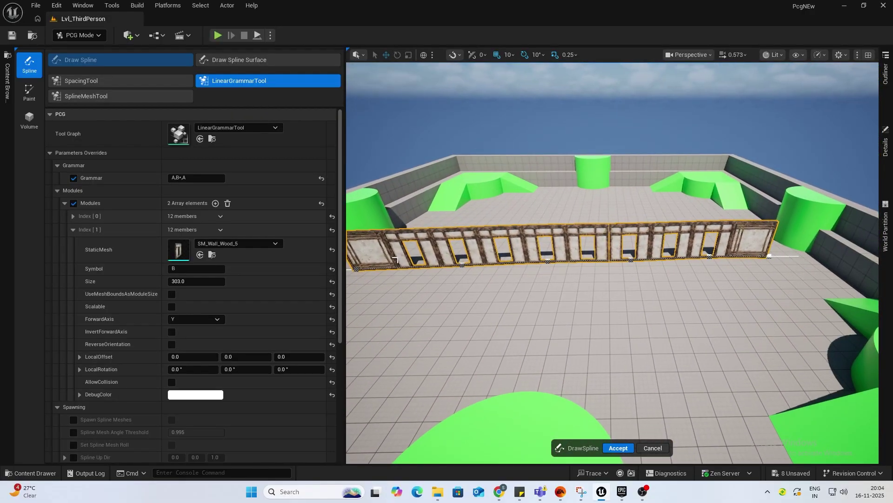
pyautogui.moveTo(587, 278); pyautogui.dragTo(423, 255, button='right')
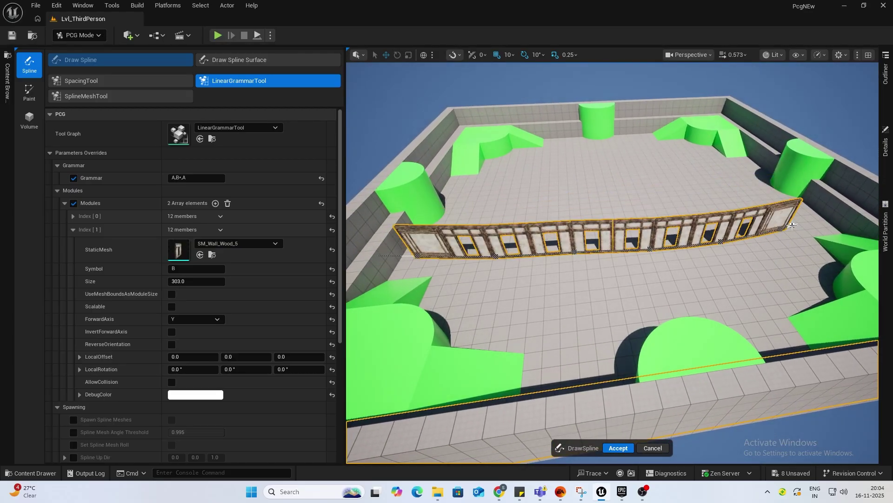
# Step: Check the redrawn wall up close and accept the spline to finish it
pyautogui.press('w')
pyautogui.moveTo(673, 261); pyautogui.dragTo(610, 216, button='right')
pyautogui.scroll(-1, 609, 242)
pyautogui.press('w')
pyautogui.press('s')
pyautogui.moveTo(487, 208); pyautogui.dragTo(458, 214, button='right')
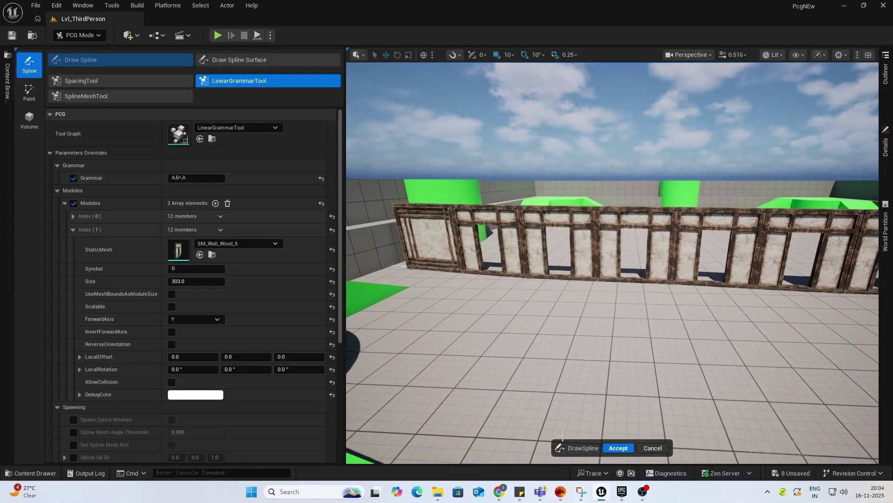
pyautogui.click(618, 448)
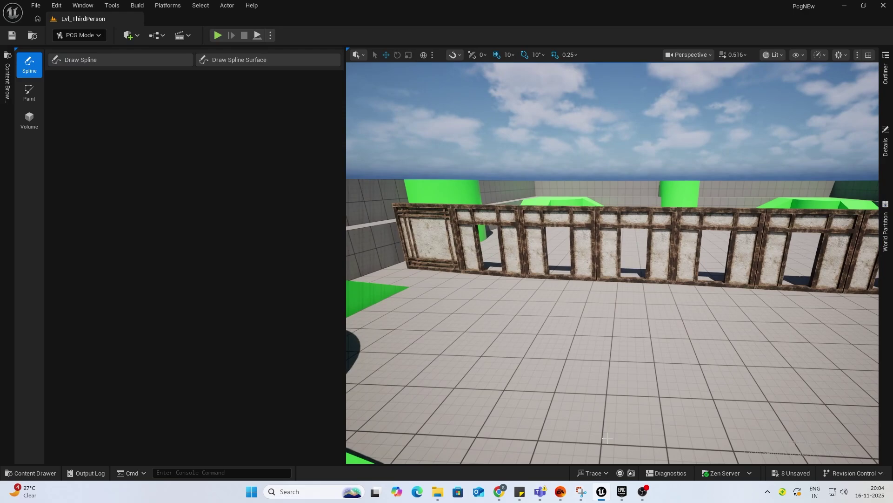
# Step: Switch to Selection mode and clear the PCG link on the finished wall's PCG Tool Component
pyautogui.click(92, 40)
pyautogui.click(93, 55)
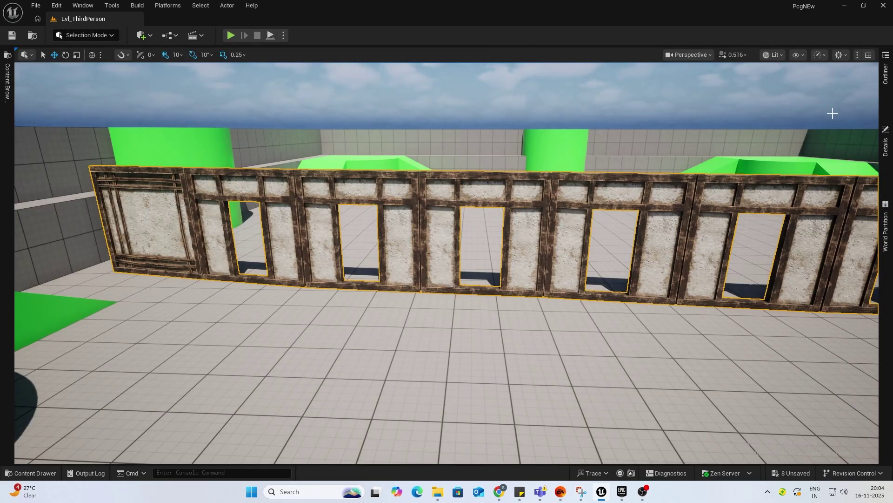
pyautogui.click(885, 80)
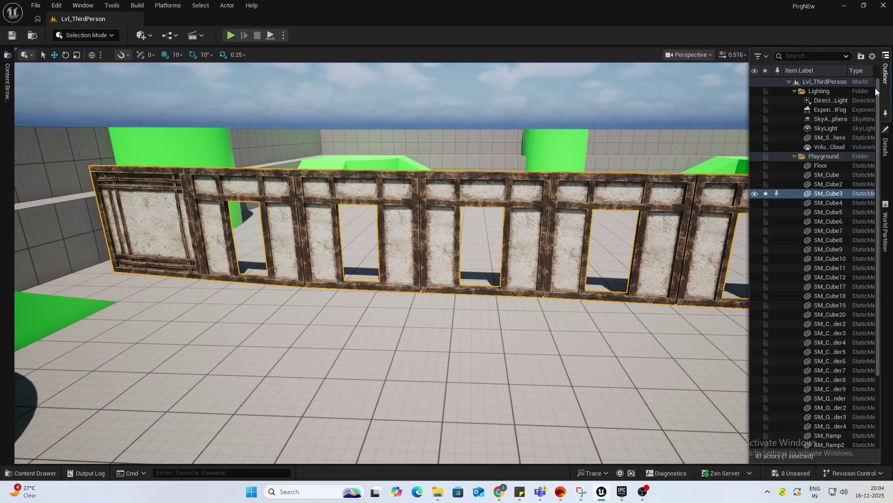
pyautogui.click(885, 152)
pyautogui.scroll(-1, 747, 115)
pyautogui.click(743, 119)
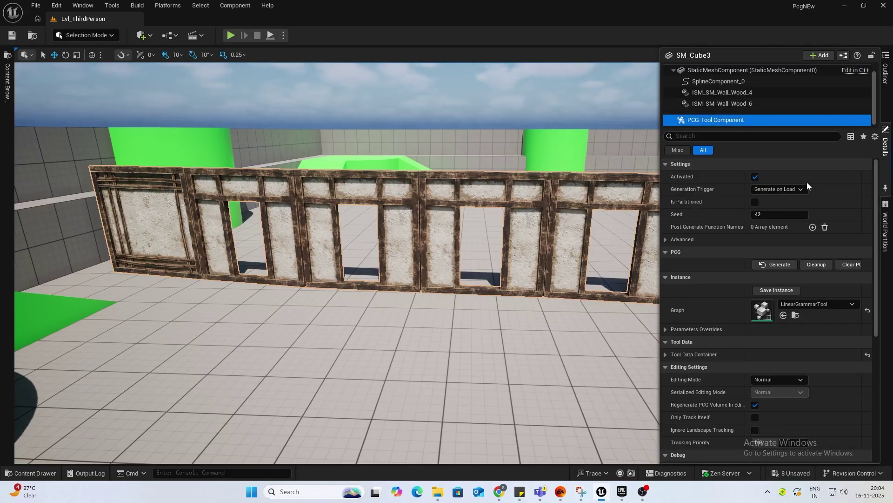
pyautogui.click(851, 268)
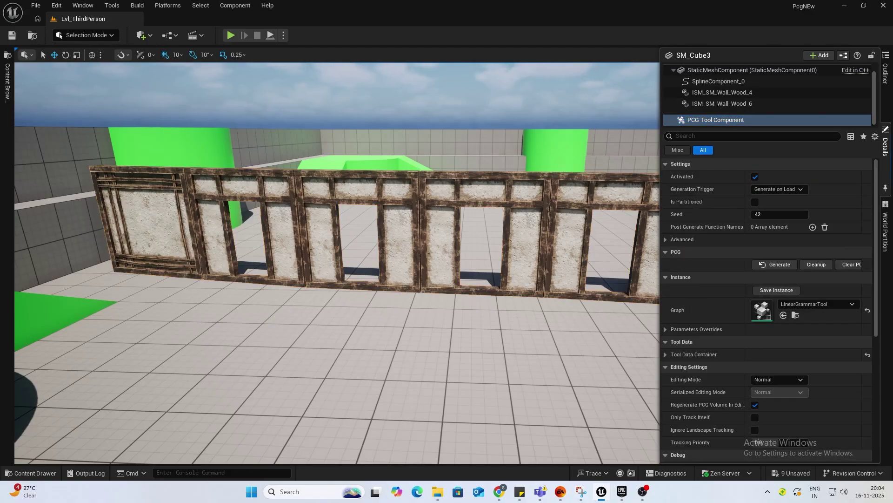
# Step: Return to PCG mode and draw a nearly straight freehand spline across the floor behind the finished wall
pyautogui.click(589, 291)
pyautogui.moveTo(589, 291); pyautogui.dragTo(588, 251, button='right')
pyautogui.click(109, 37)
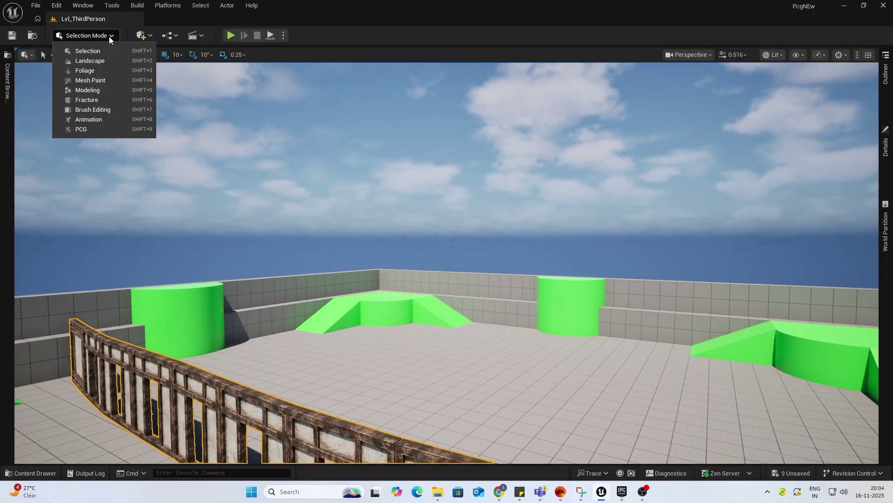
pyautogui.click(107, 130)
pyautogui.click(97, 61)
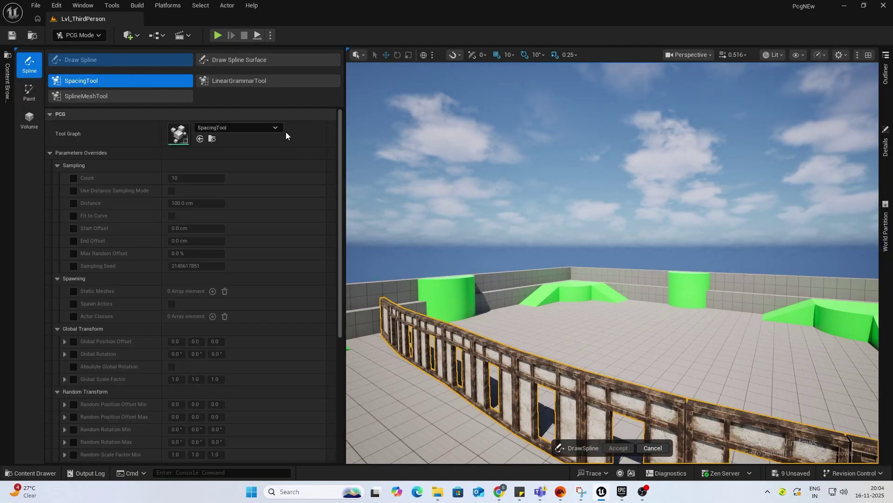
pyautogui.moveTo(557, 148); pyautogui.dragTo(557, 186, button='right')
pyautogui.moveTo(406, 207); pyautogui.dragTo(823, 206)
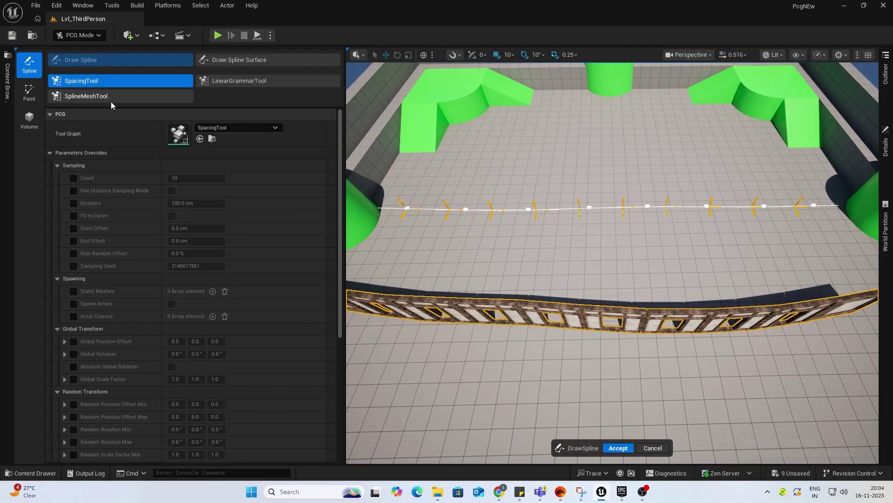
# Step: Apply LinearGrammarTool to the new spline, enable the modules override and expand the first module's settings
pyautogui.click(228, 82)
pyautogui.click(77, 178)
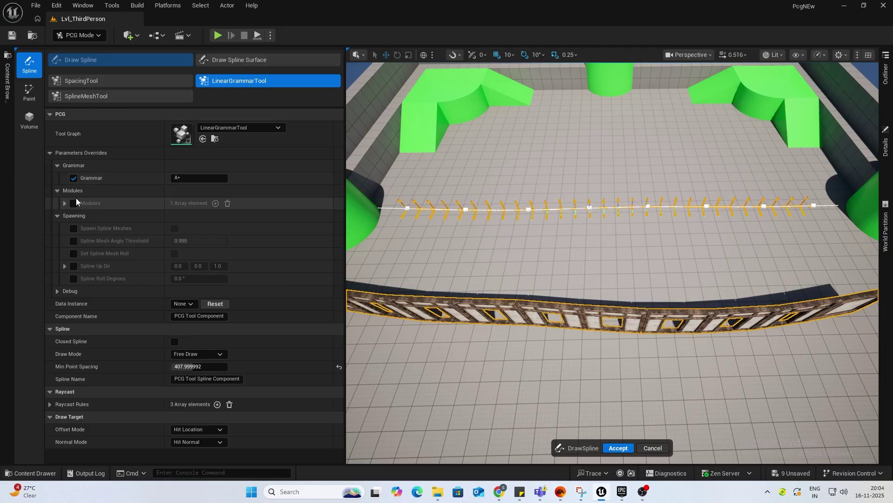
pyautogui.click(74, 203)
pyautogui.click(65, 203)
pyautogui.click(72, 216)
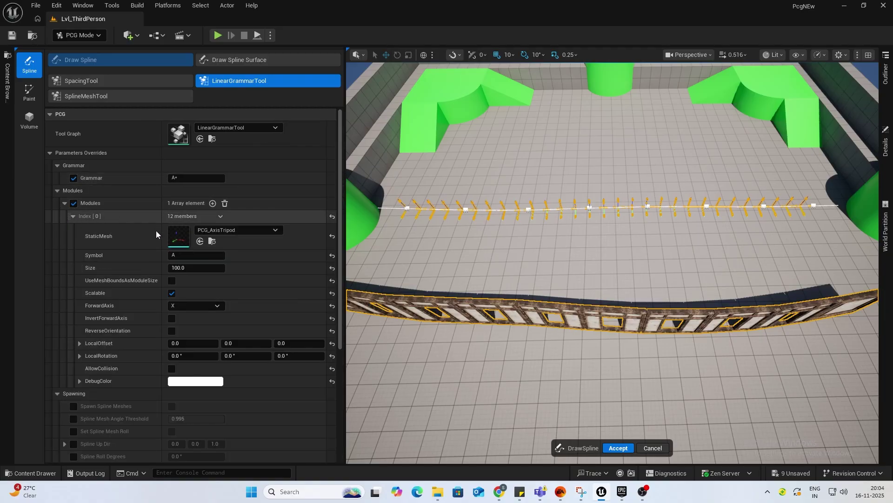
# Step: Assign the SM_Wall_Wood_3 mesh to the first module
pyautogui.click(233, 230)
pyautogui.click(35, 473)
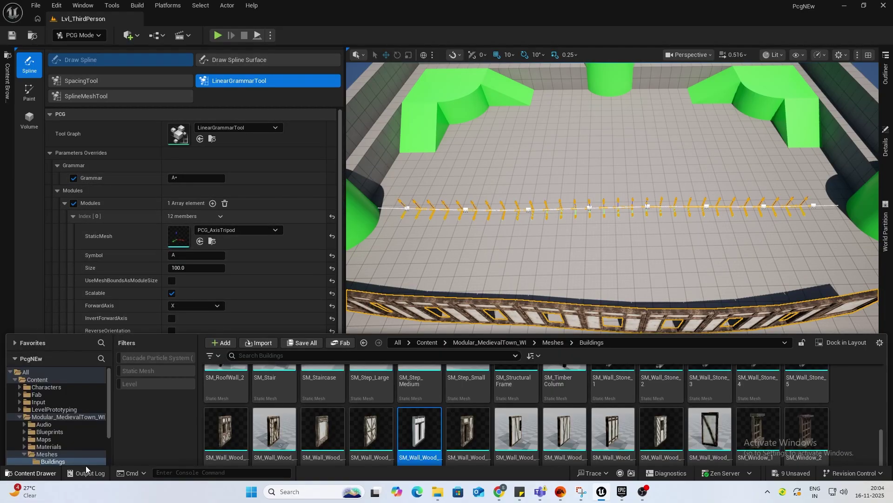
pyautogui.scroll(-1, 325, 404)
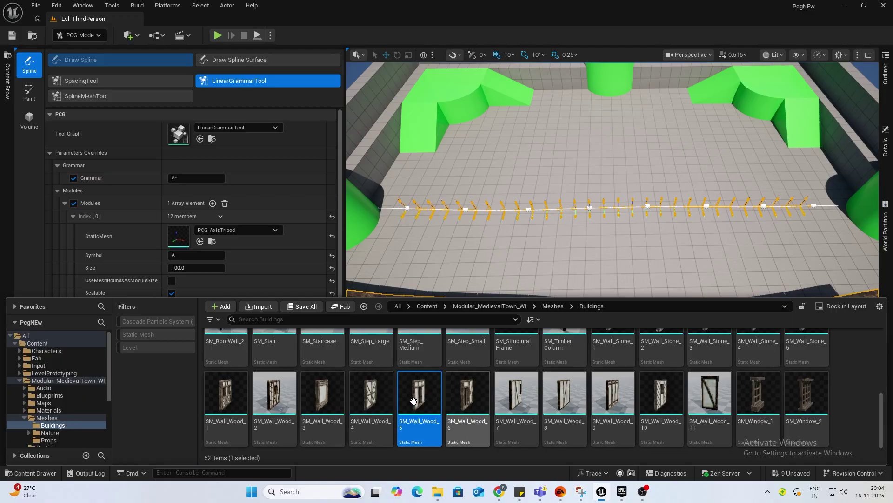
pyautogui.moveTo(323, 393); pyautogui.dragTo(201, 239)
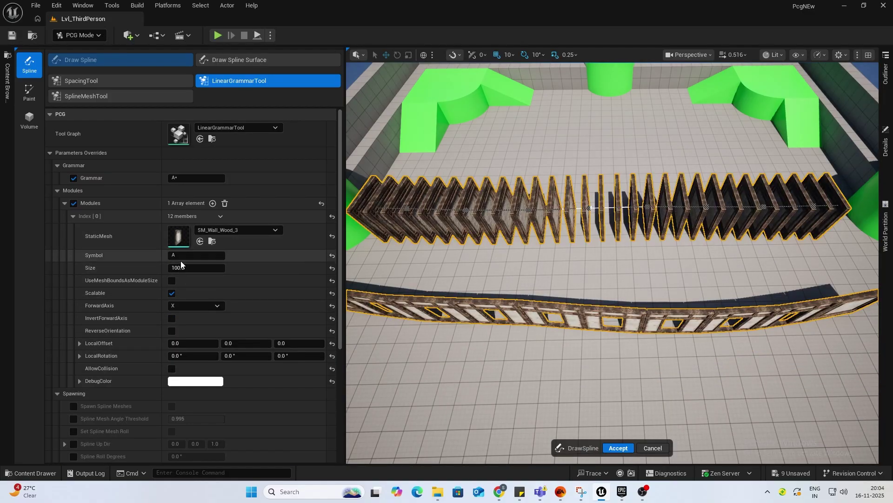
# Step: Set module A's size to 303 and its forward axis to Y, and turn off Scalable
pyautogui.click(194, 268)
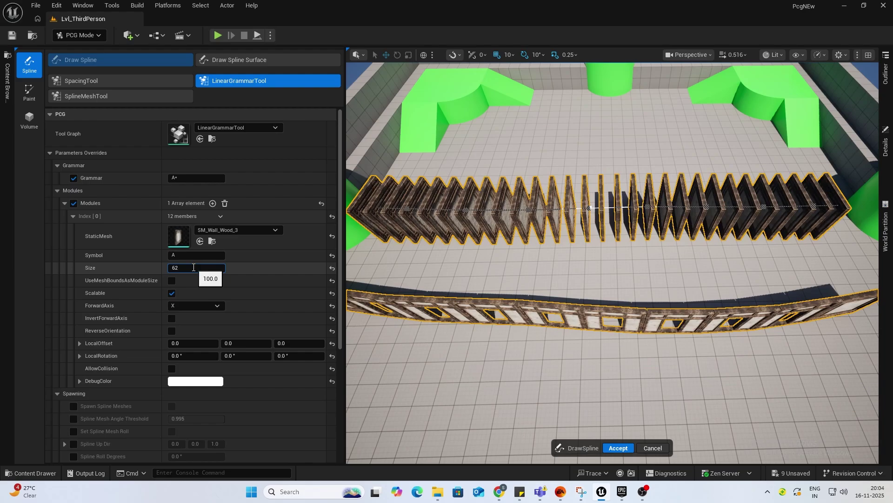
pyautogui.write('303')
pyautogui.press('Return')
pyautogui.click(188, 304)
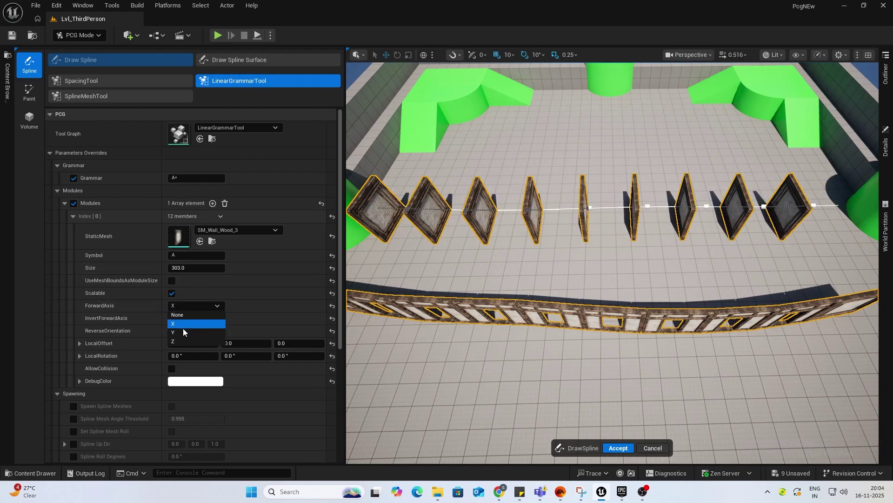
pyautogui.click(183, 328)
pyautogui.click(172, 293)
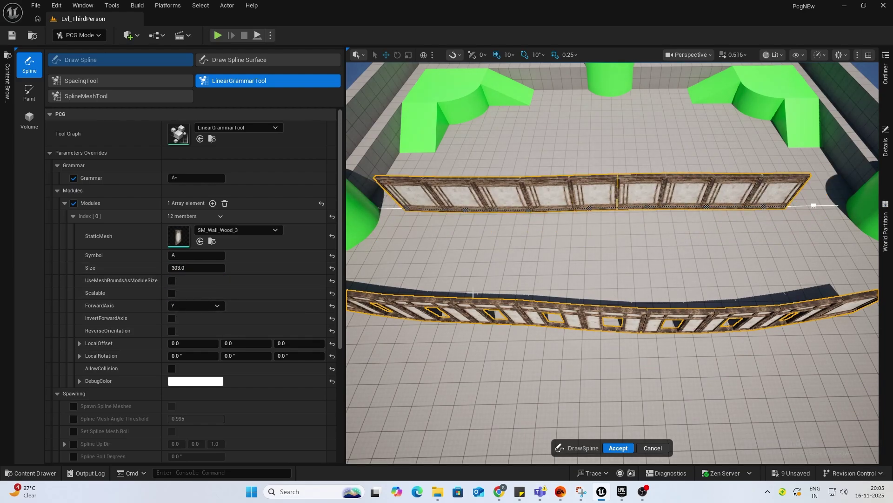
# Step: Add a second module that uses the SM_Wall_Wood_5 mesh
pyautogui.click(212, 203)
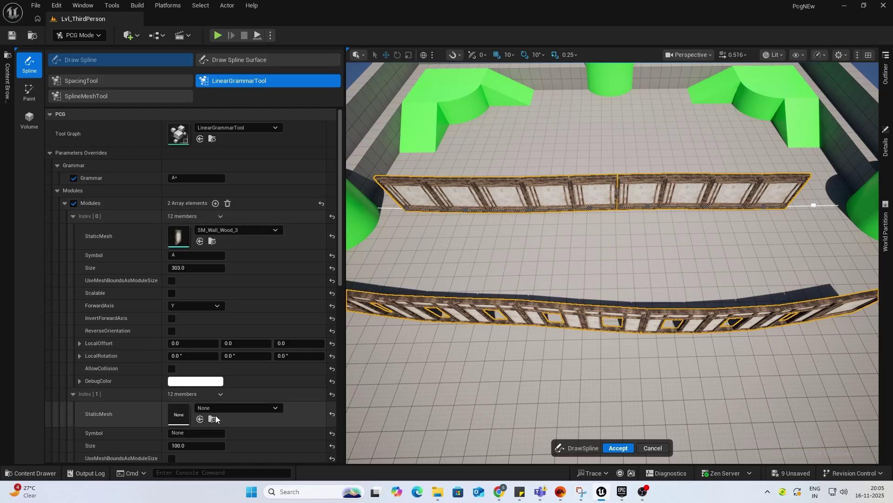
pyautogui.click(30, 473)
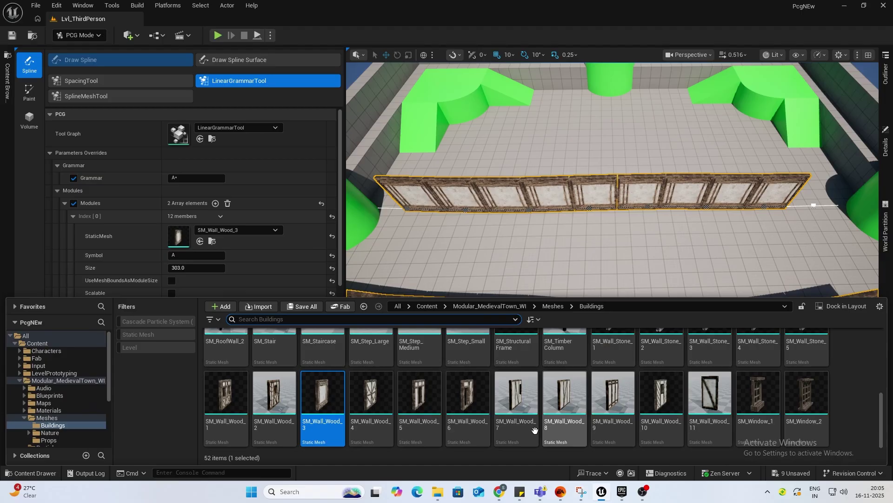
pyautogui.click(411, 394)
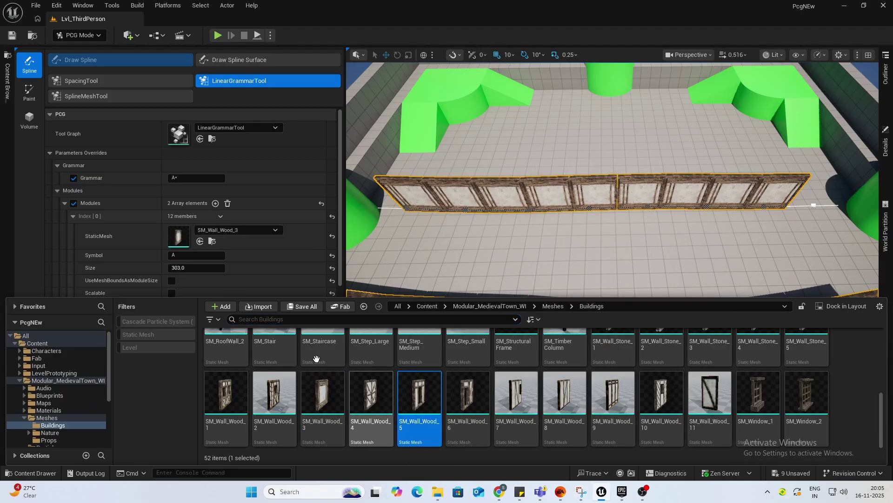
pyautogui.click(21, 245)
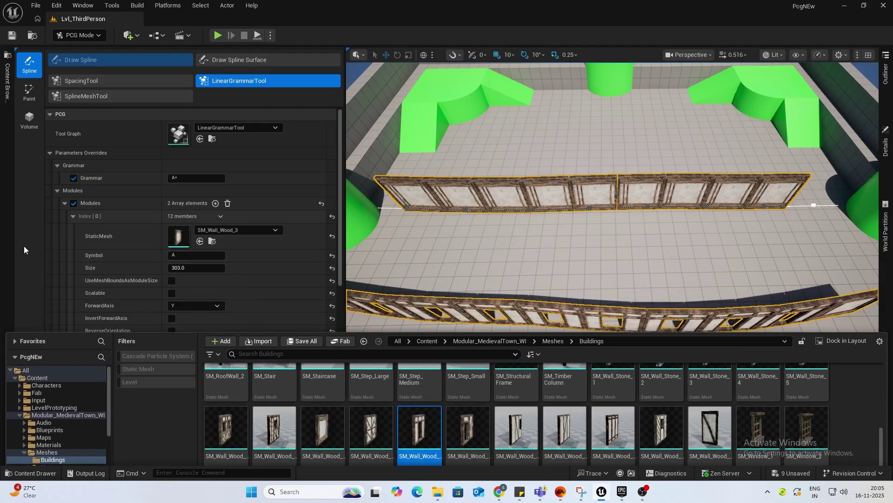
pyautogui.click(200, 419)
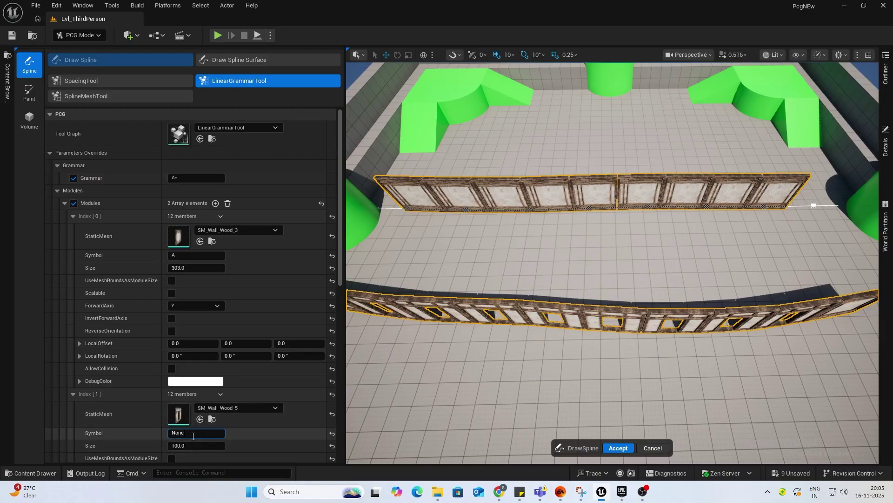
# Step: Give the second module the symbol B and a size of 303
pyautogui.write('B')
pyautogui.click(193, 445)
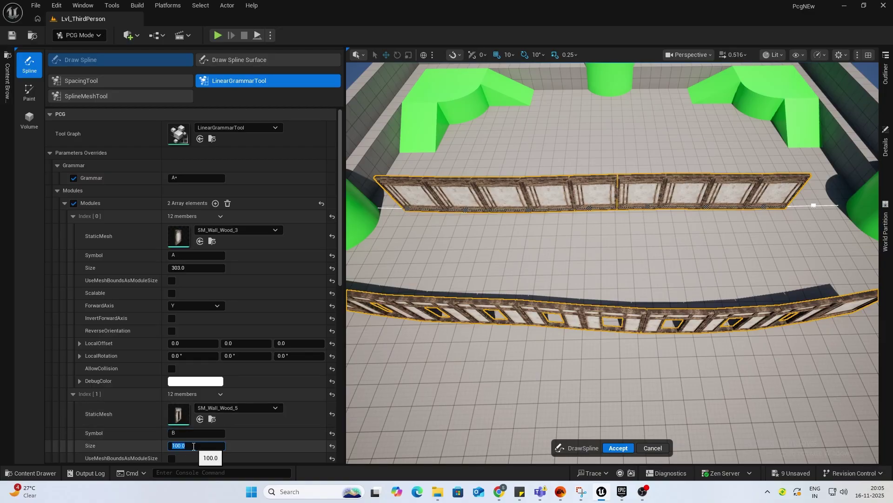
pyautogui.press('Return')
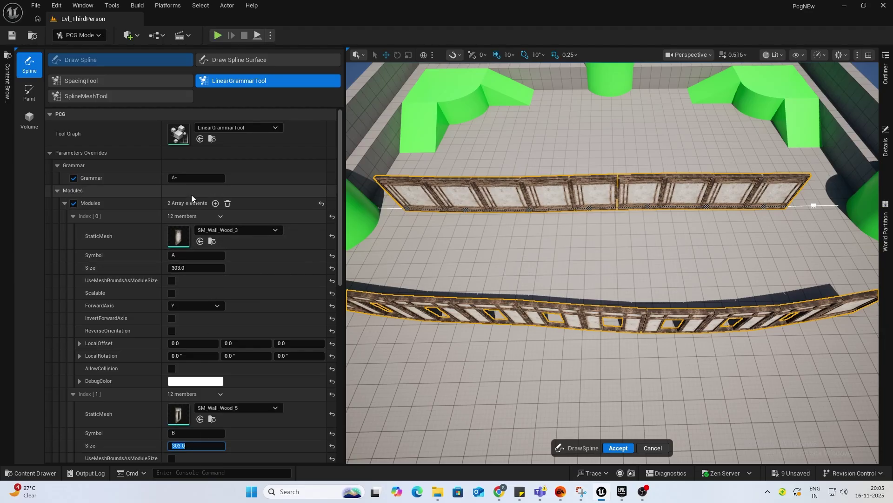
# Step: Set the grammar to B and module B's forward axis to Y so its panel follows the spline
pyautogui.click(187, 179)
pyautogui.write('B')
pyautogui.press('Return')
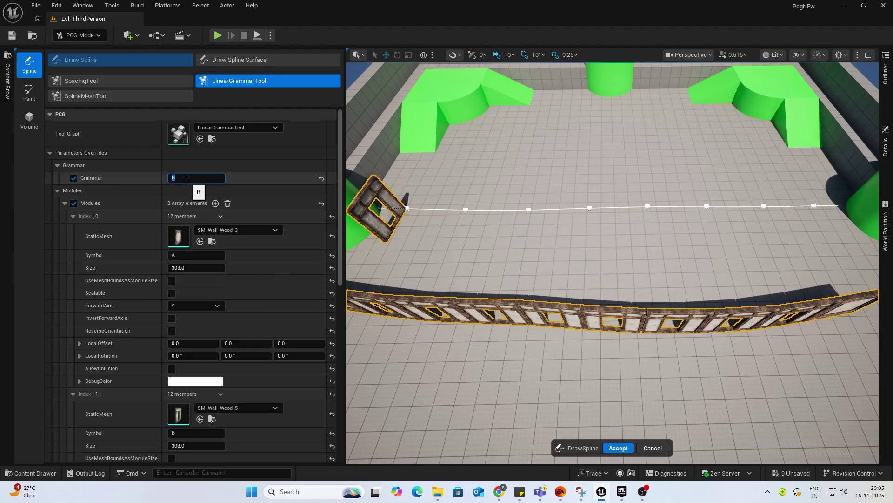
pyautogui.scroll(-3, 193, 439)
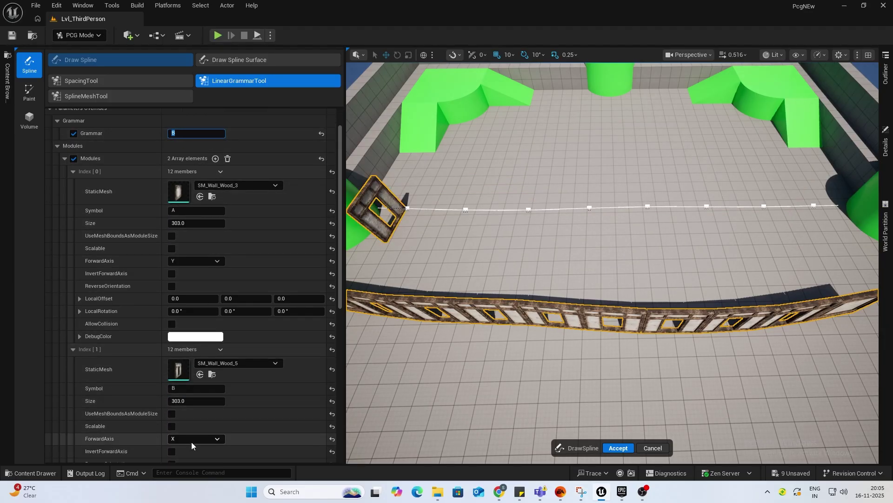
pyautogui.click(194, 440)
pyautogui.click(178, 465)
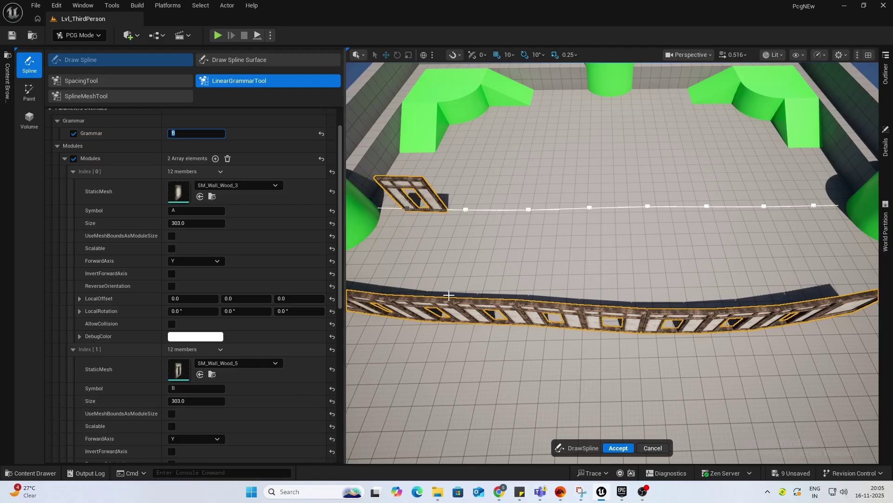
# Step: Change the grammar to B* to repeat module B along the spline, and inspect the wall up close
pyautogui.click(193, 136)
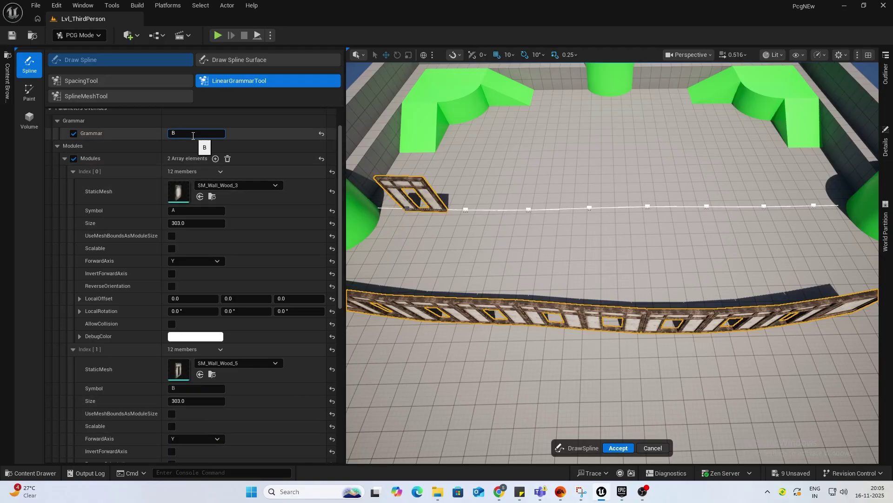
pyautogui.press('Return')
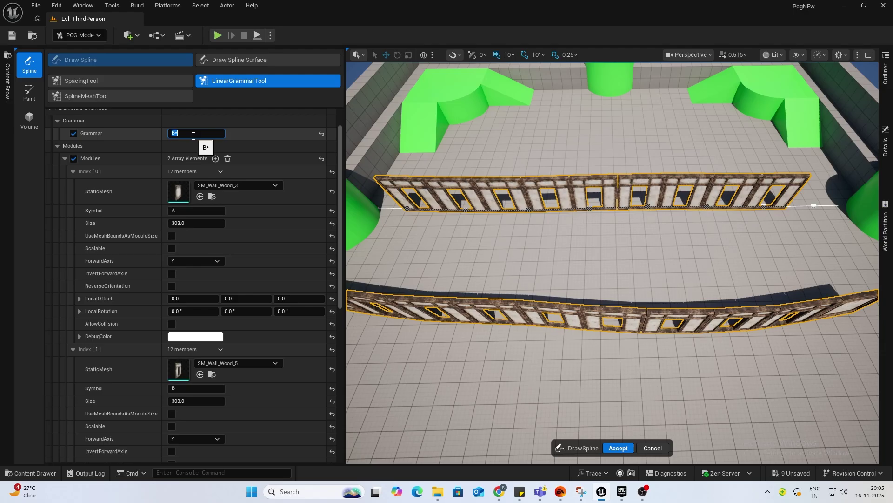
pyautogui.moveTo(408, 81); pyautogui.dragTo(516, 111, button='right')
pyautogui.press('w')
pyautogui.moveTo(719, 237); pyautogui.dragTo(693, 128, button='right')
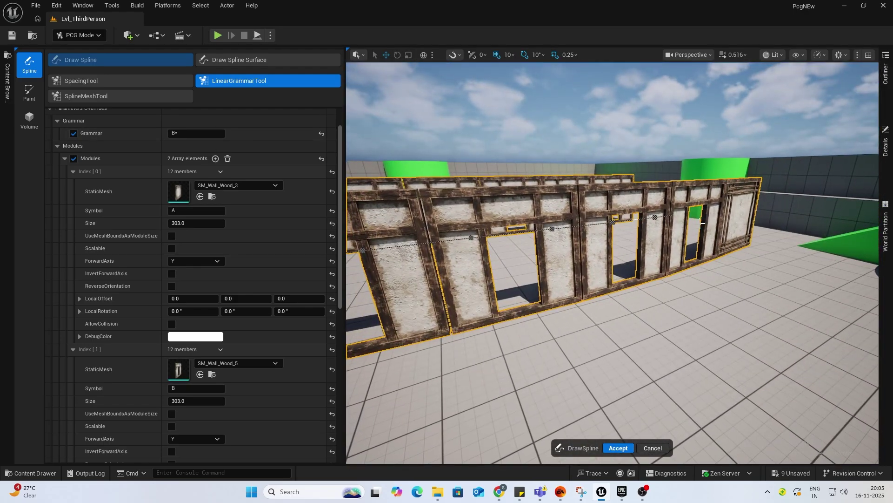
pyautogui.press('w')
pyautogui.moveTo(740, 221); pyautogui.dragTo(816, 216, button='right')
pyautogui.press('s')
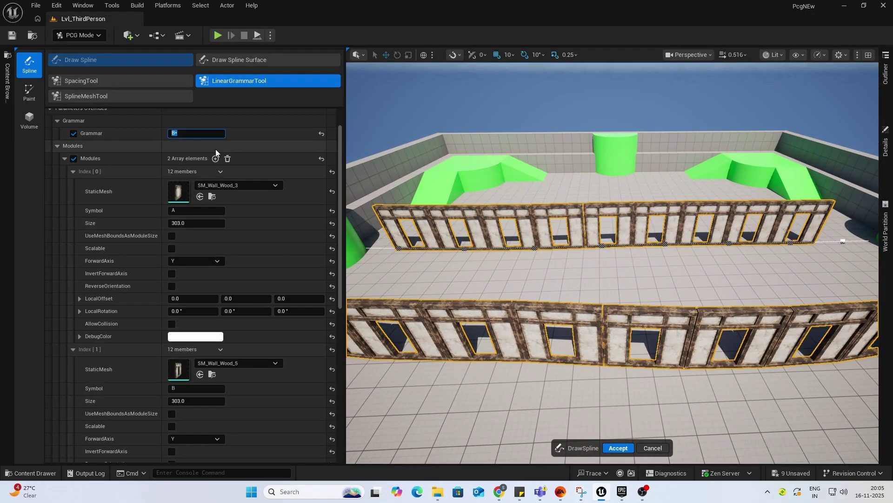
# Step: Change the grammar to A* and extend it to A*,B so the wall ends with a B panel
pyautogui.write('A')
pyautogui.press('Return')
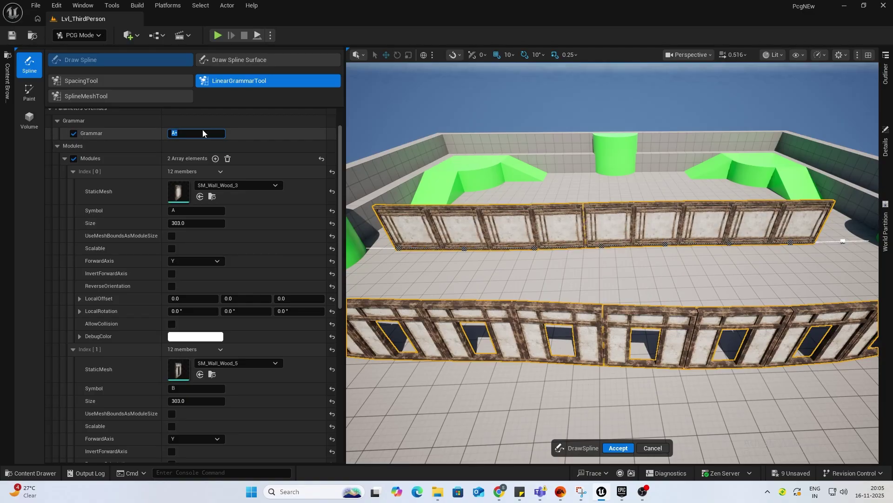
pyautogui.click(203, 132)
pyautogui.press('Return')
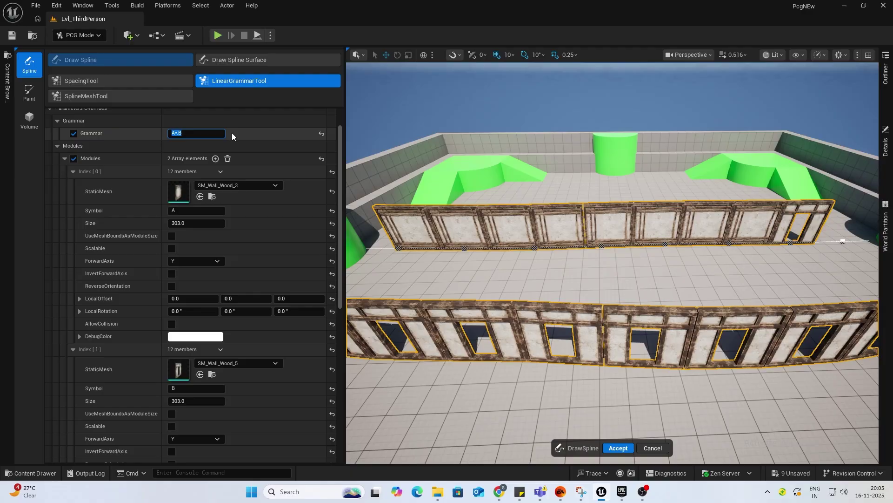
# Step: Extend the grammar to A*,B,A* to put a single B panel between solid A panels, and view the wall from both sides
pyautogui.click(221, 133)
pyautogui.press('Return')
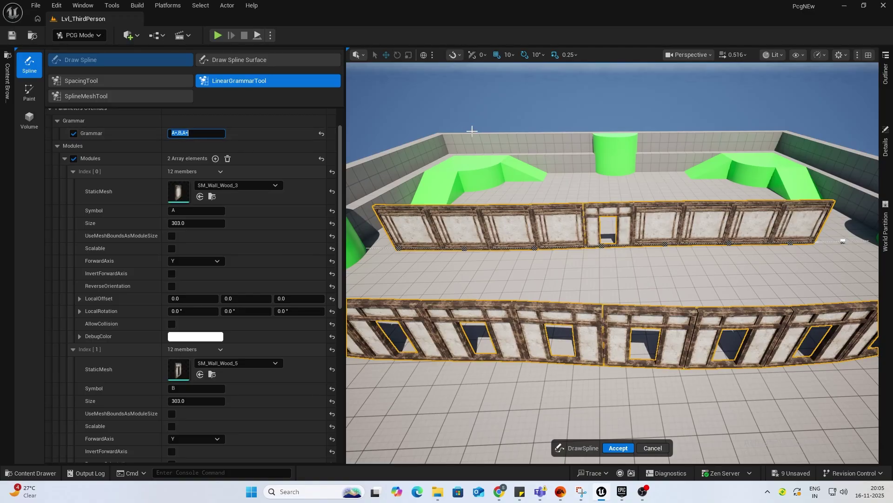
pyautogui.moveTo(584, 197)
pyautogui.mouseDown(button='right')
pyautogui.moveTo(614, 192)
pyautogui.moveTo(605, 194)
pyautogui.moveTo(605, 210)
pyautogui.moveTo(372, 198)
pyautogui.moveTo(378, 213)
pyautogui.moveTo(379, 192)
pyautogui.moveTo(584, 196)
pyautogui.mouseUp(button='right')
pyautogui.press('w')
pyautogui.press('s')
pyautogui.press('s')
pyautogui.press('w')
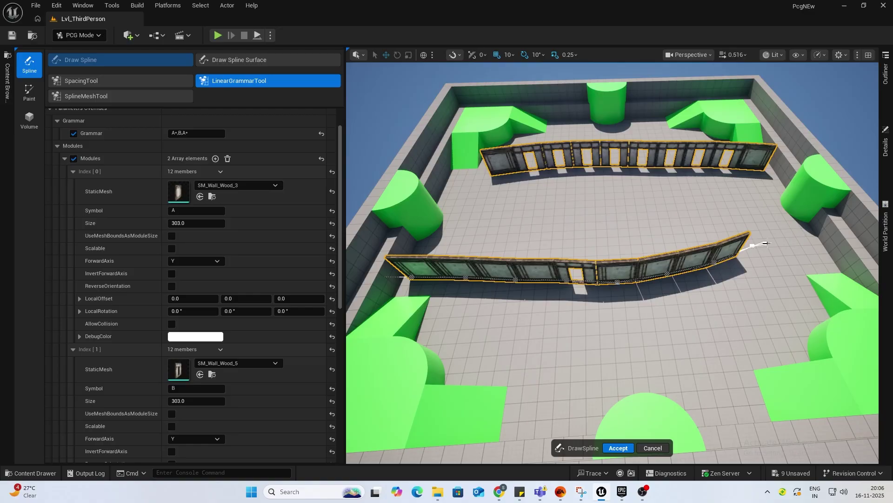
# Step: Redraw the freehand spline across the floor and again as a short line to test the A*,B,A* pattern at different lengths
pyautogui.moveTo(808, 247); pyautogui.dragTo(808, 248, button='right')
pyautogui.moveTo(701, 162); pyautogui.dragTo(347, 273)
pyautogui.moveTo(509, 244); pyautogui.dragTo(508, 244, button='right')
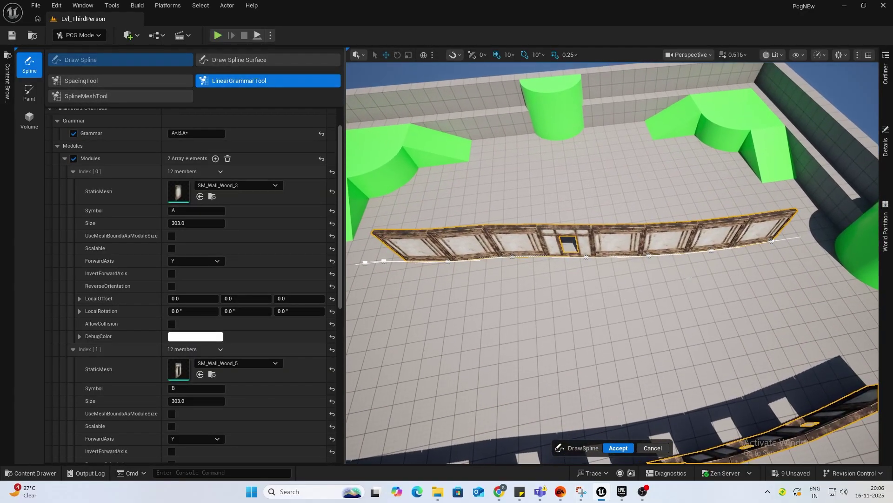
pyautogui.moveTo(691, 278); pyautogui.dragTo(538, 296)
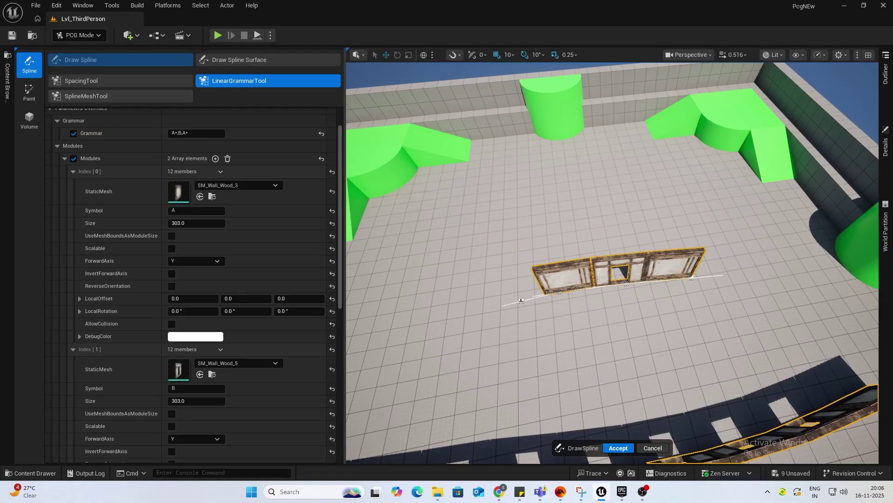
# Step: Add a third module to the Modules array and assign the SM_Wall_Wood_10 mesh to it
pyautogui.moveTo(644, 274); pyautogui.dragTo(644, 275, button='right')
pyautogui.press('w')
pyautogui.press('s')
pyautogui.click(73, 172)
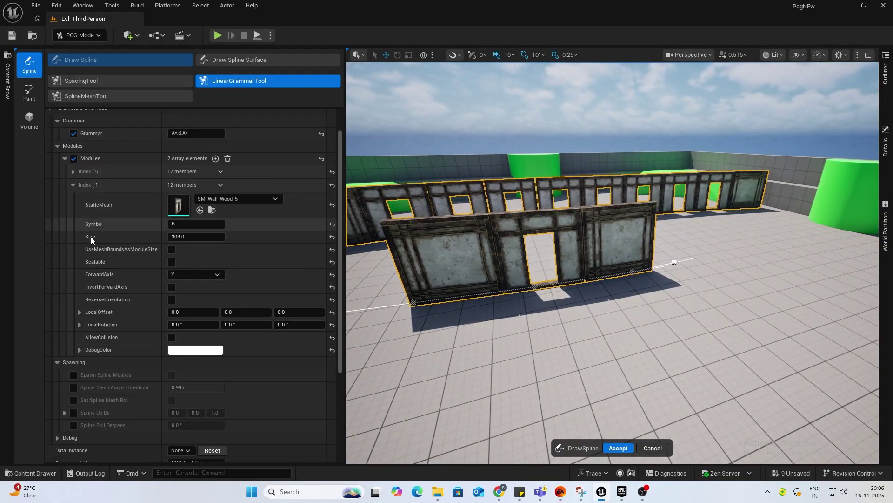
pyautogui.click(74, 191)
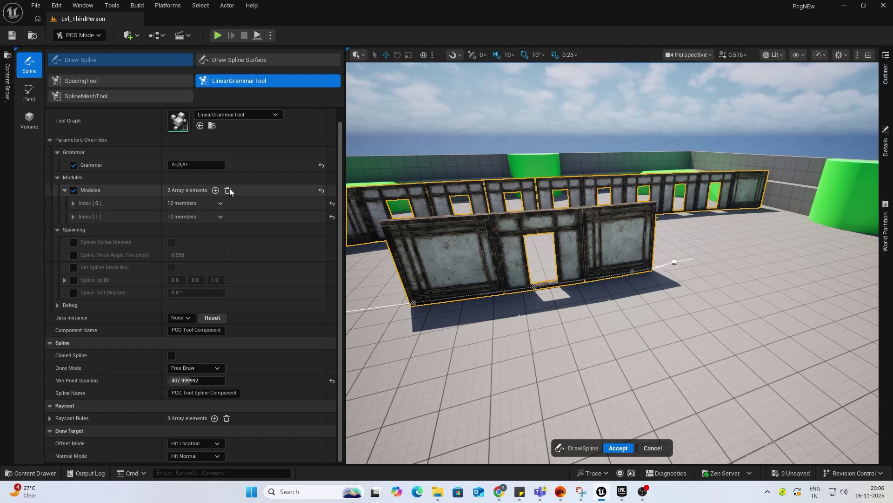
pyautogui.click(215, 190)
pyautogui.click(223, 244)
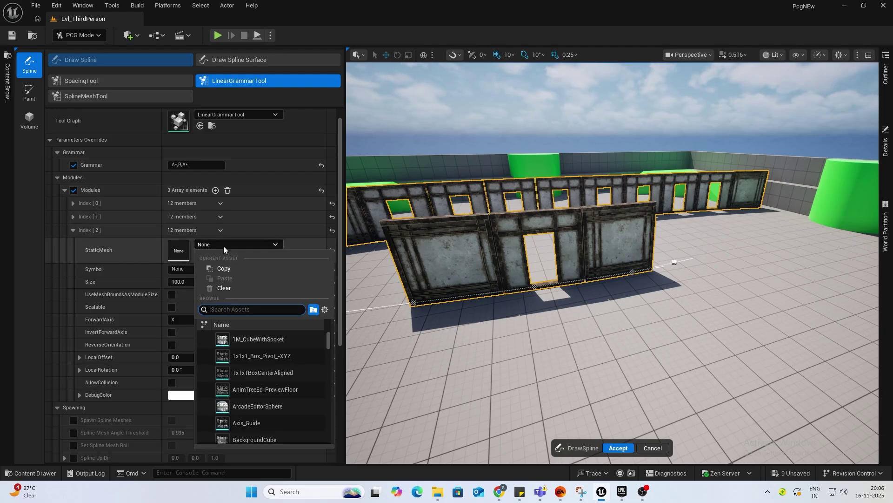
pyautogui.click(29, 472)
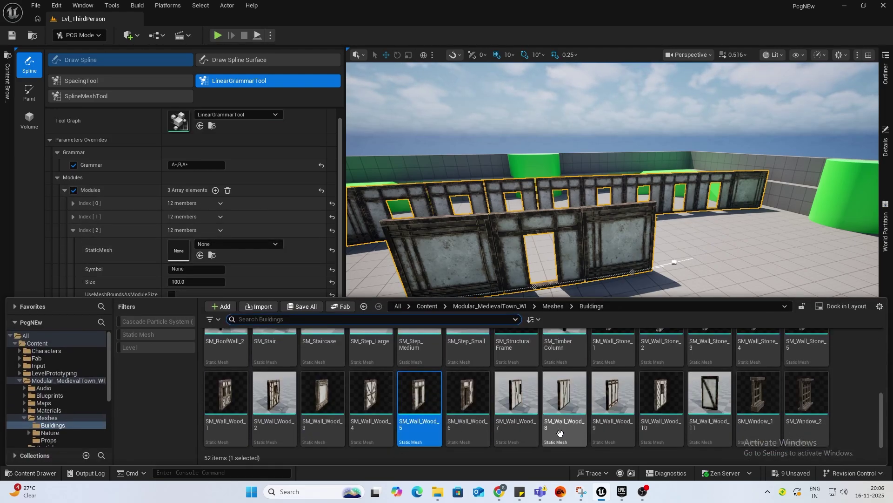
pyautogui.moveTo(664, 404); pyautogui.dragTo(197, 258)
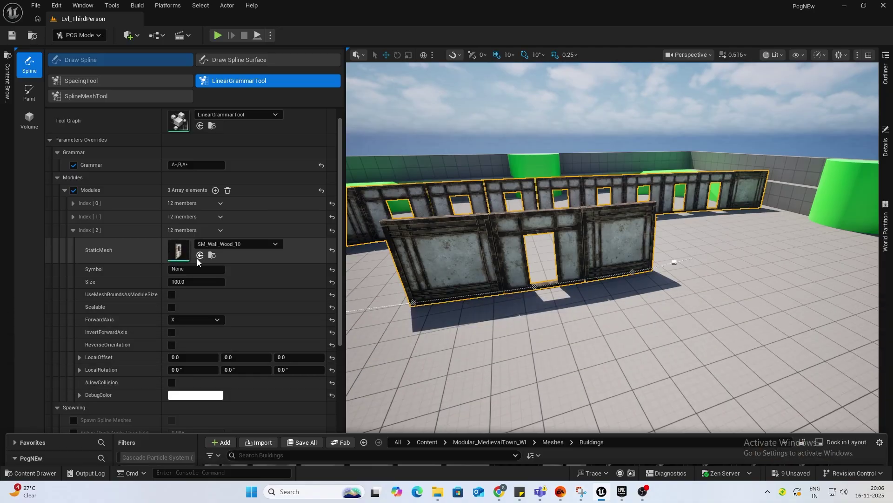
# Step: Set the third module's size to 303, its forward axis to Y and its symbol to C
pyautogui.click(193, 282)
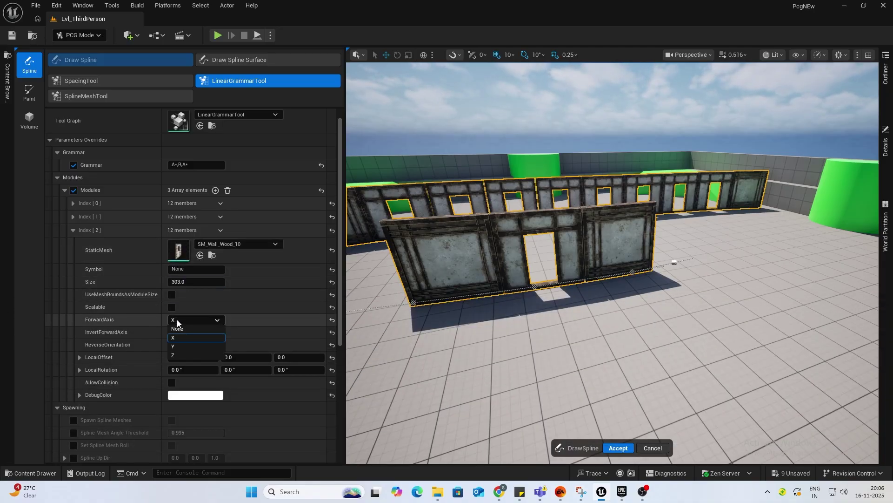
pyautogui.click(176, 319)
pyautogui.click(185, 347)
pyautogui.click(194, 270)
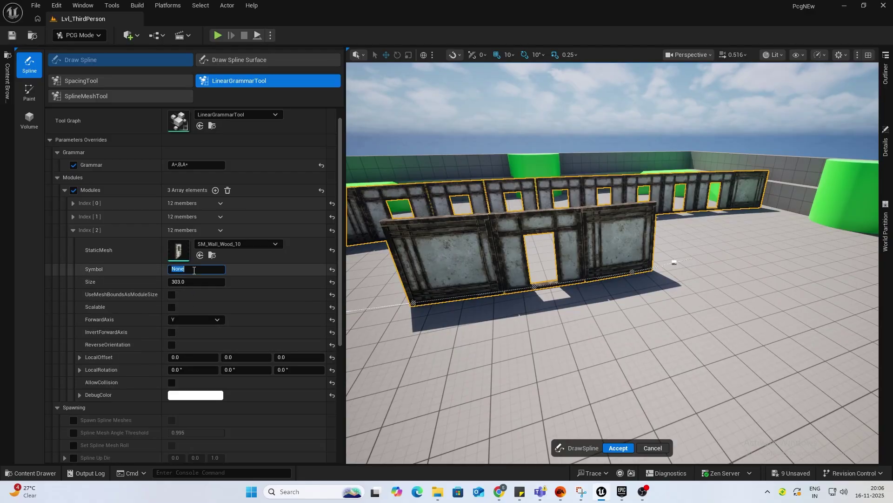
pyautogui.write('C')
# Step: Extend the grammar to A*,C,B,C,A* to place a C panel on each side of the B panel
pyautogui.click(197, 166)
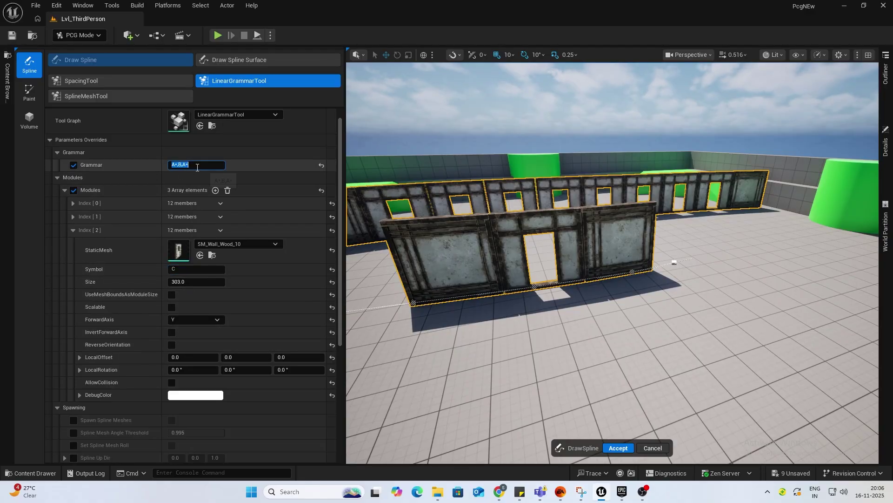
pyautogui.click(182, 165)
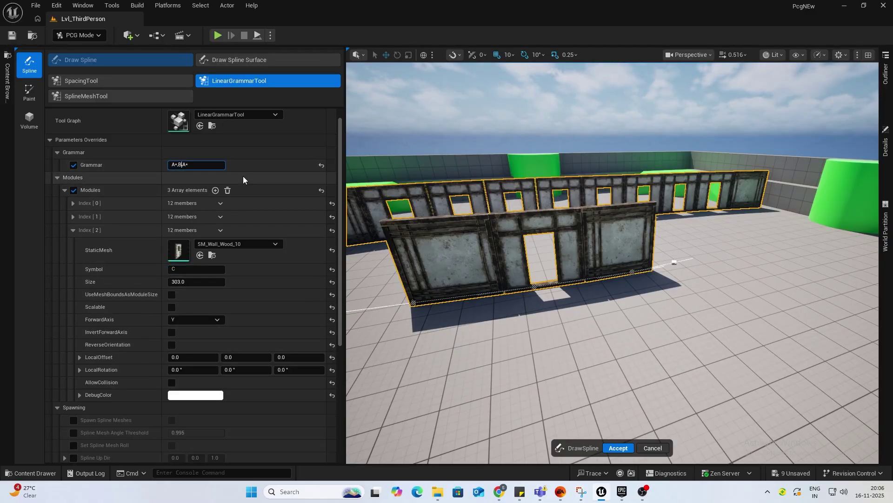
pyautogui.write('C,B')
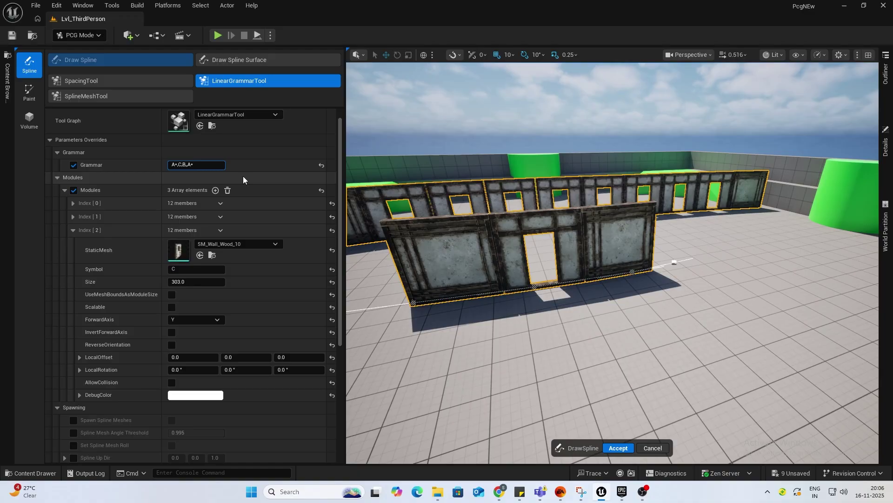
pyautogui.write(',C,')
pyautogui.press('Return')
# Step: Redraw the freehand spline as a longer line across the floor to test the A*,C,B,C,A* pattern, and view the panels up close
pyautogui.moveTo(540, 279); pyautogui.dragTo(535, 309, button='right')
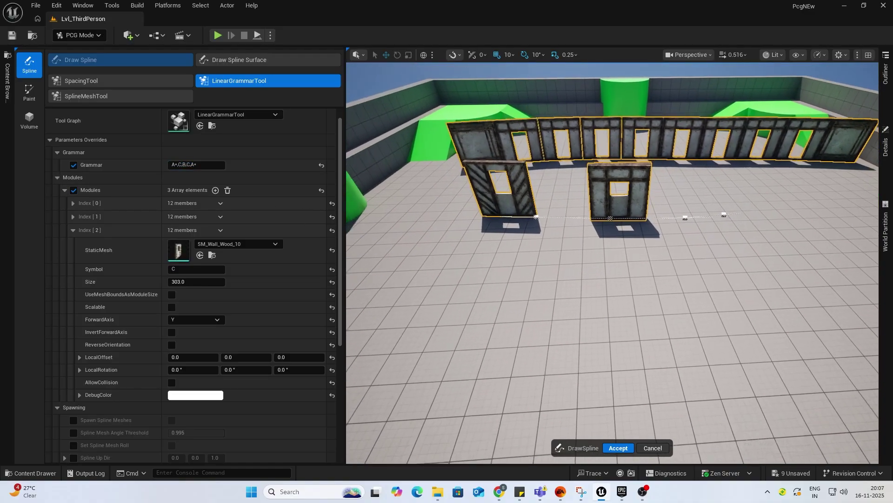
pyautogui.press('s')
pyautogui.moveTo(470, 240); pyautogui.dragTo(461, 253, button='right')
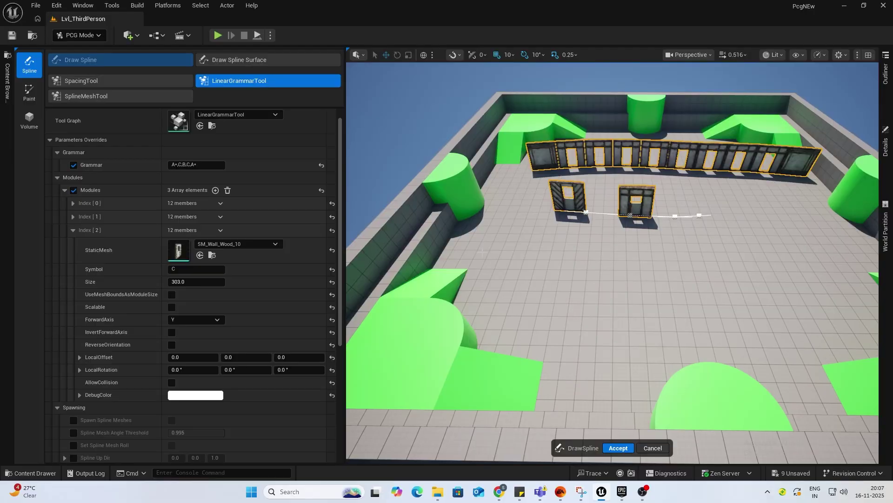
pyautogui.moveTo(482, 252); pyautogui.dragTo(837, 269)
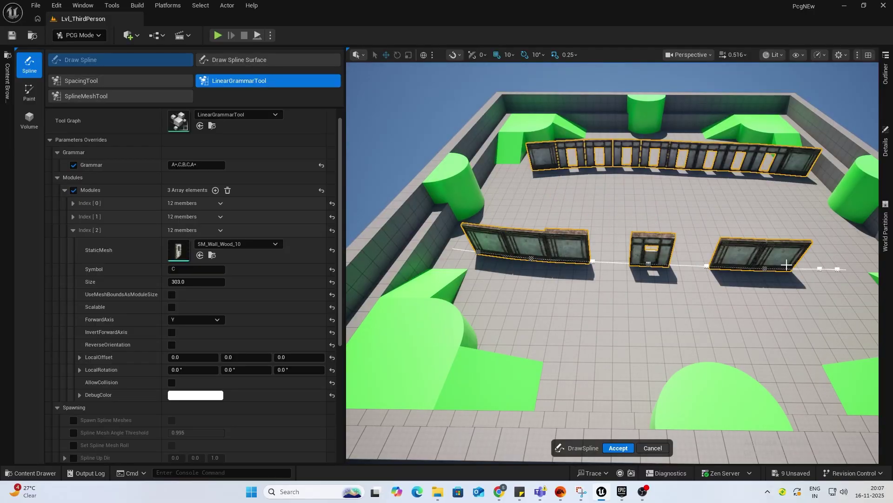
pyautogui.press('w')
pyautogui.moveTo(786, 264); pyautogui.dragTo(668, 218, button='right')
# Step: Try grouping the middle modules in brackets by setting the grammar to A*,[C,B,C],A*
pyautogui.click(190, 166)
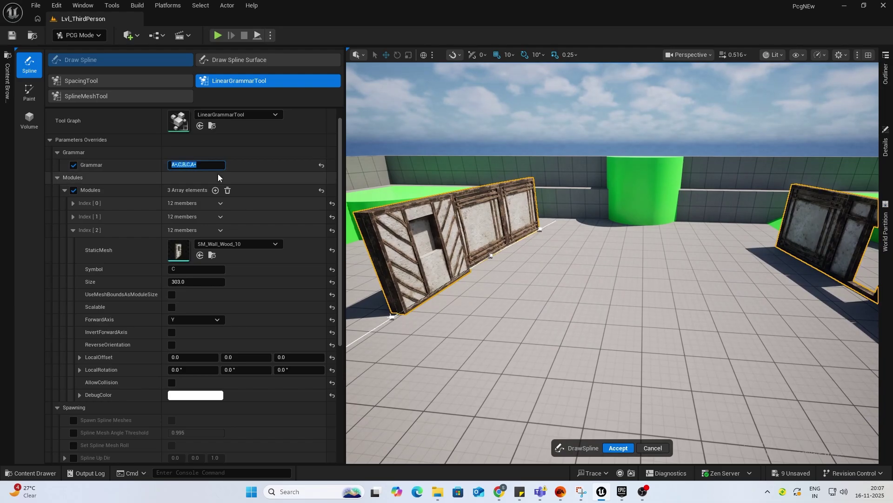
pyautogui.write('A*,')
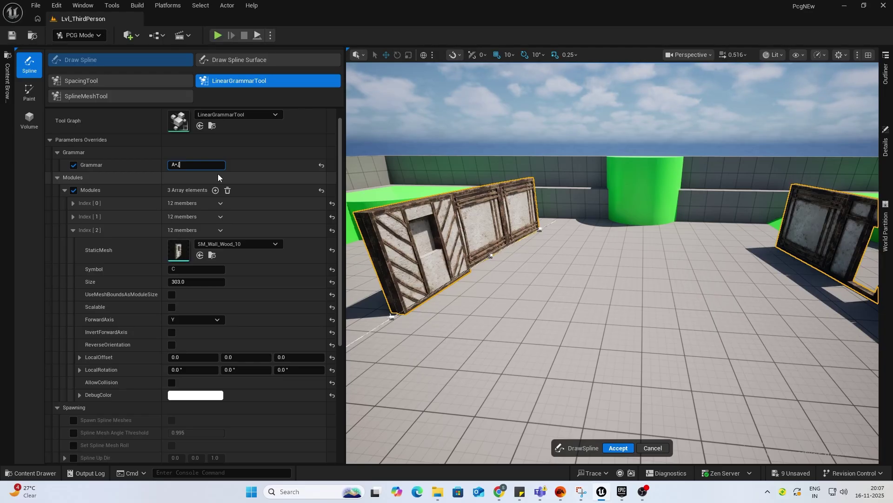
pyautogui.write('C,B')
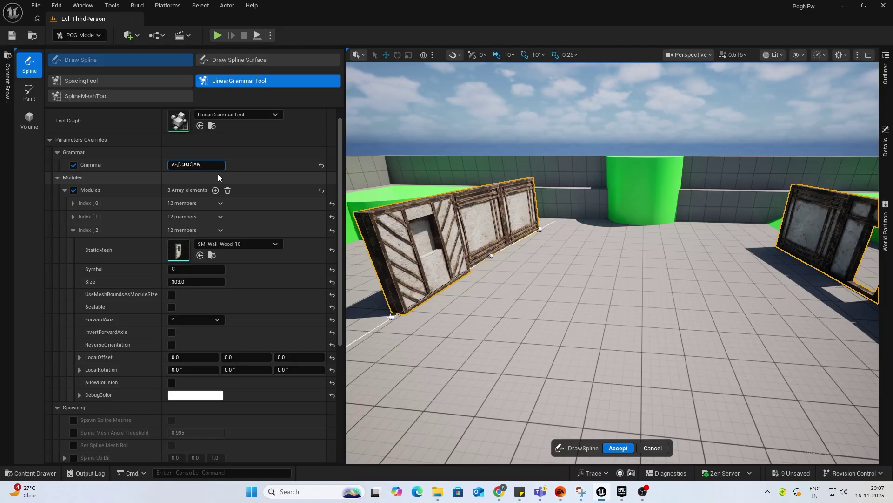
pyautogui.press('Return')
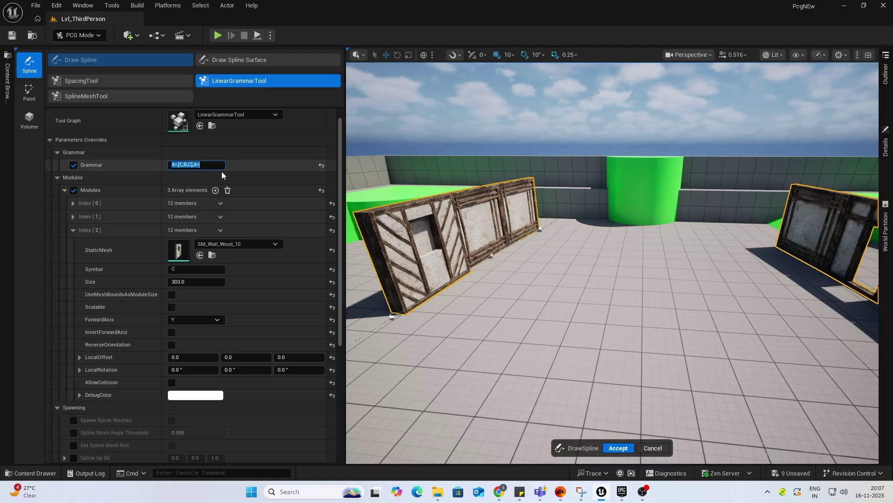
# Step: Test module C alone by setting the grammar to C and extending it to C*, and inspect the repeated panels along the spline
pyautogui.moveTo(186, 208); pyautogui.dragTo(187, 210, button='right')
pyautogui.moveTo(216, 179); pyautogui.dragTo(79, 178)
pyautogui.write('C')
pyautogui.press('Return')
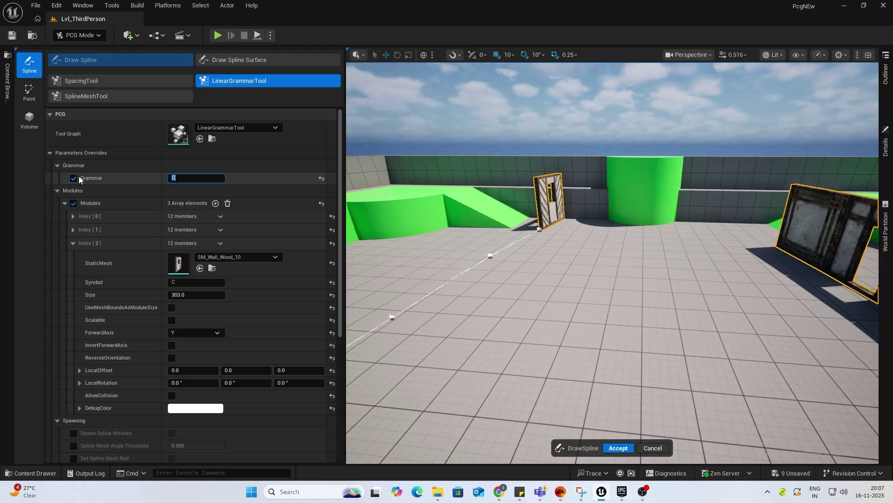
pyautogui.press('End')
pyautogui.write('*')
pyautogui.press('Return')
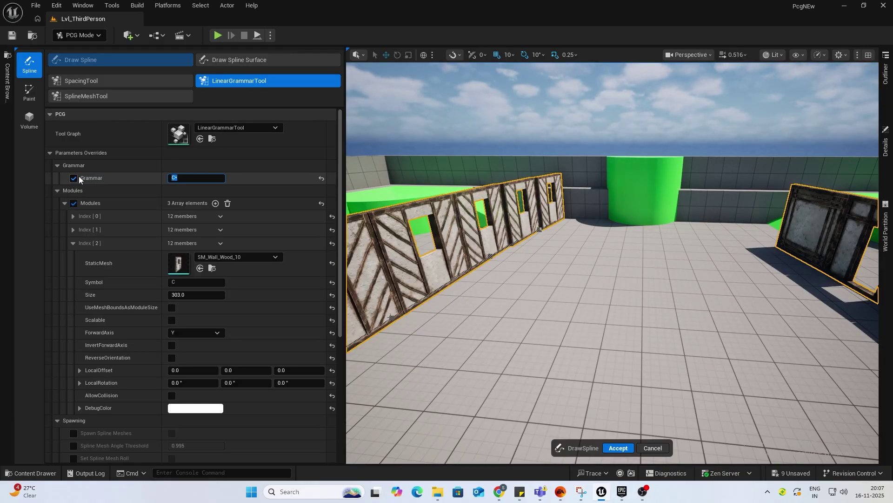
pyautogui.moveTo(558, 260); pyautogui.dragTo(521, 275, button='right')
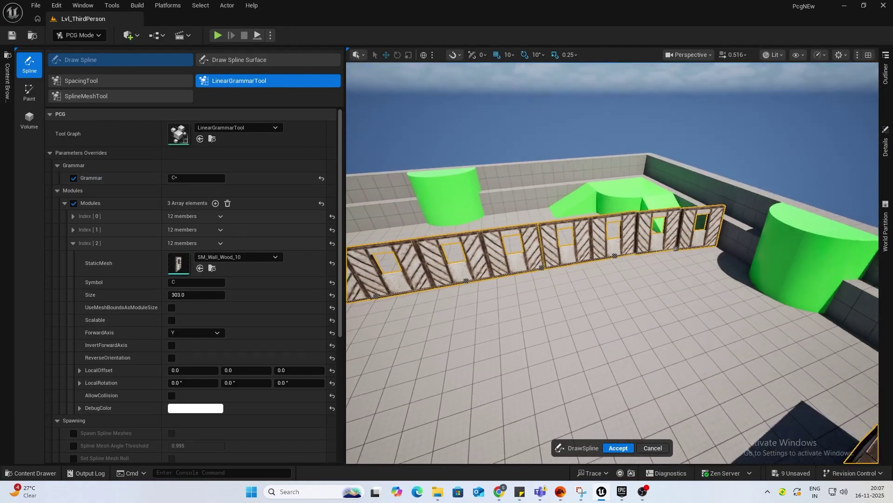
pyautogui.press('s')
pyautogui.press('d')
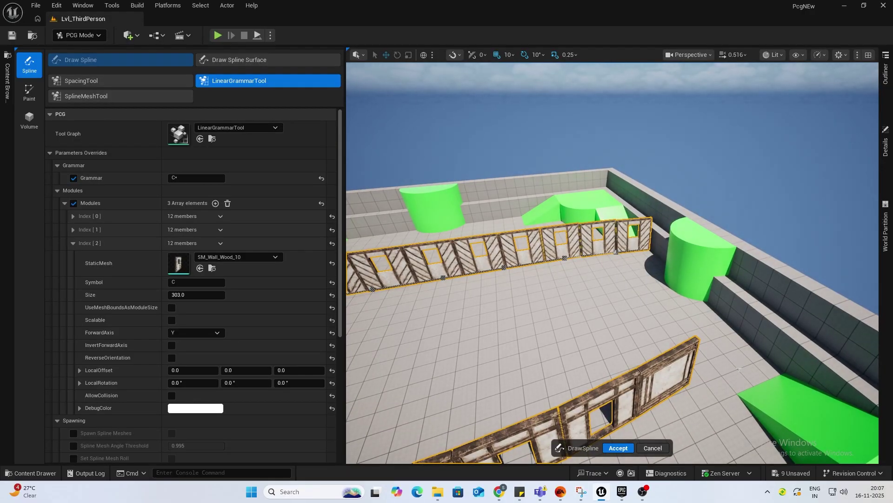
# Step: Check the PCG grammar syntax notes in ChatGPT in Chrome, and back in Unreal Editor set the grammar to A*, C, B, C, A*
pyautogui.click(506, 494)
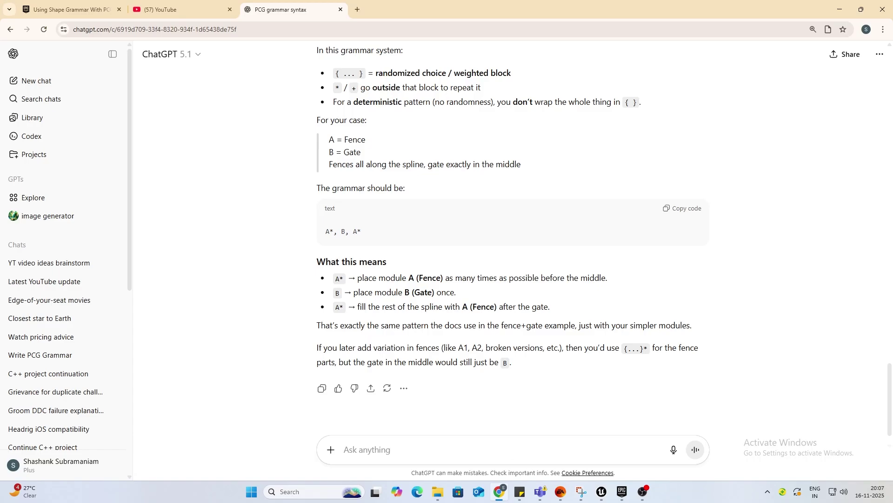
pyautogui.hotkey('alt', 'Tab')
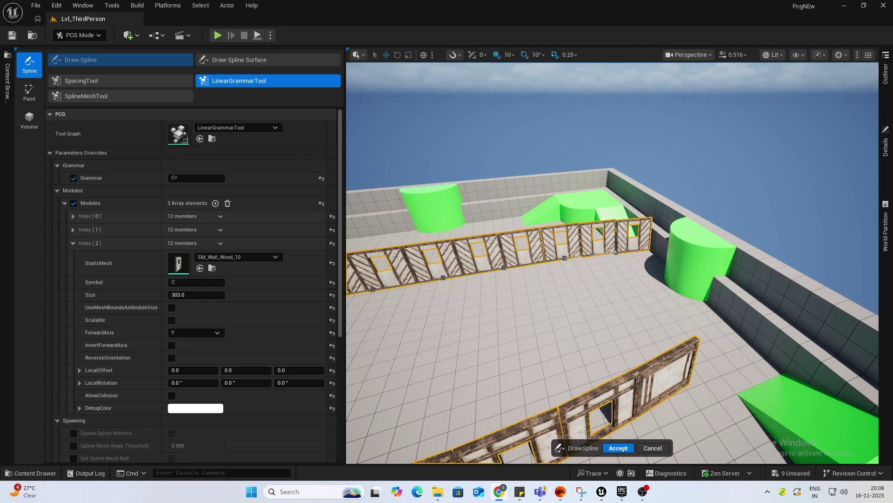
pyautogui.press('BackSpace')
pyautogui.write('+')
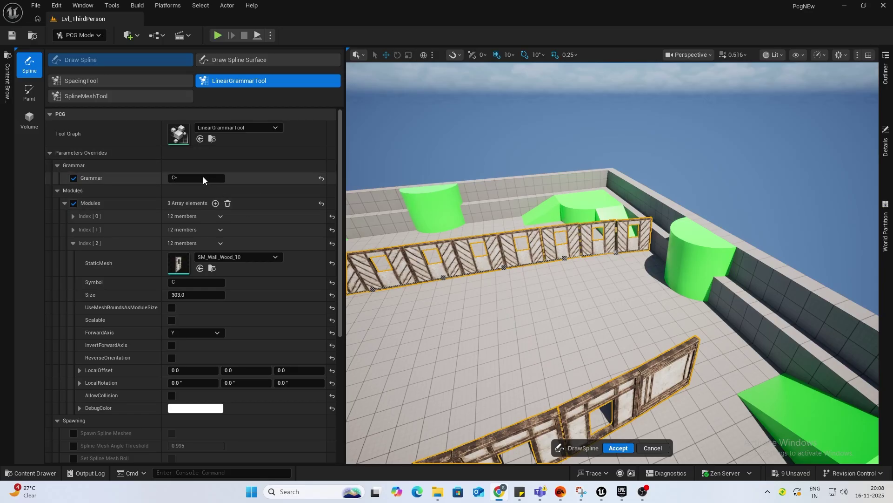
pyautogui.write('A*, C, B, C, A*')
pyautogui.press('Return')
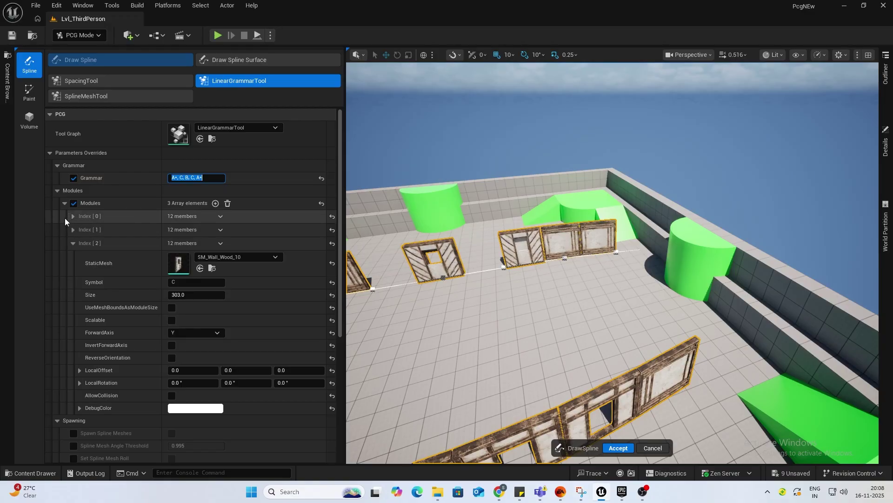
# Step: Examine how the A, B and C panels are placed and joined along the spline
pyautogui.moveTo(558, 270)
pyautogui.mouseDown(button='right')
pyautogui.moveTo(348, 243)
pyautogui.moveTo(365, 240)
pyautogui.moveTo(387, 289)
pyautogui.moveTo(533, 292)
pyautogui.mouseUp(button='right')
pyautogui.press('w')
pyautogui.press('d')
pyautogui.press('s')
pyautogui.press('w')
pyautogui.press('s')
pyautogui.press('a')
pyautogui.press('d')
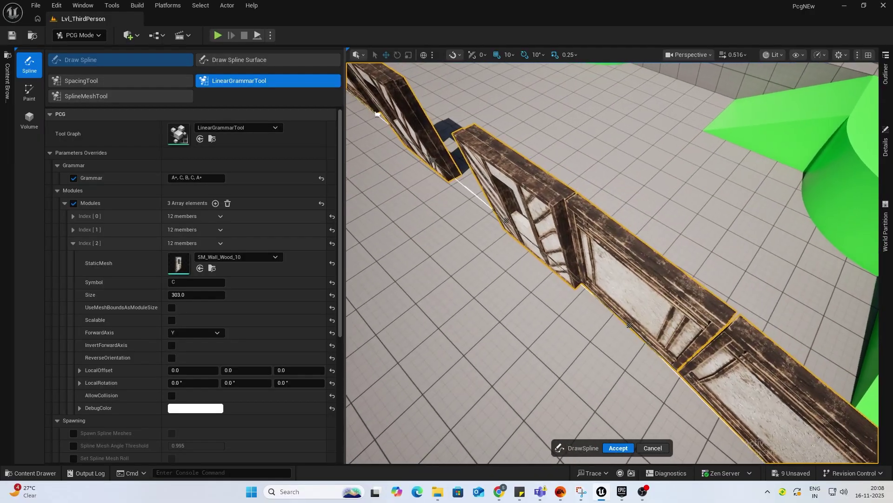
pyautogui.moveTo(534, 226)
pyautogui.mouseDown(button='right')
pyautogui.moveTo(586, 214)
pyautogui.moveTo(527, 227)
pyautogui.mouseUp(button='right')
pyautogui.press('a')
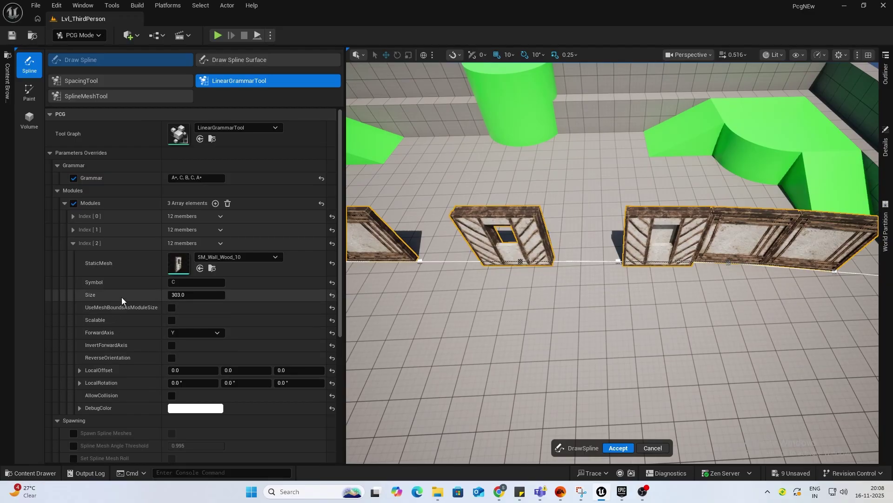
# Step: Test the grammar A*, B, B, B, A* in place of the C panels and redraw the freehand spline across the floor
pyautogui.doubleClick(181, 178)
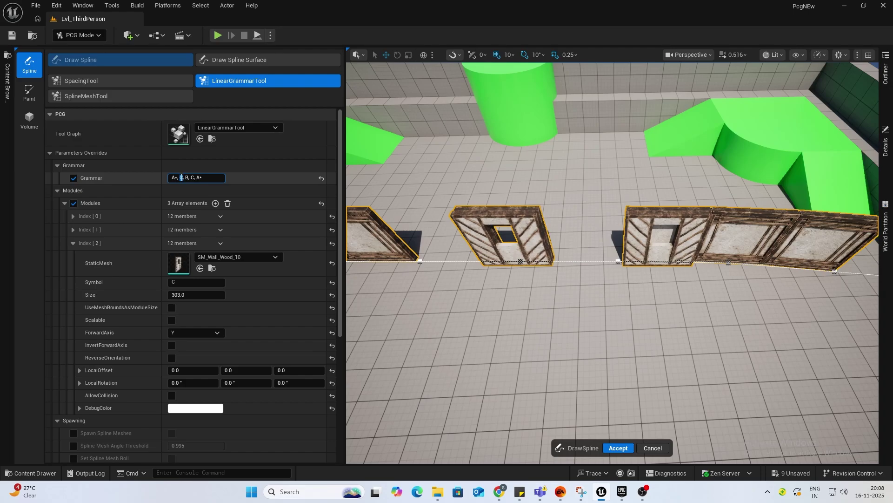
pyautogui.write('B')
pyautogui.doubleClick(193, 178)
pyautogui.write('B, B')
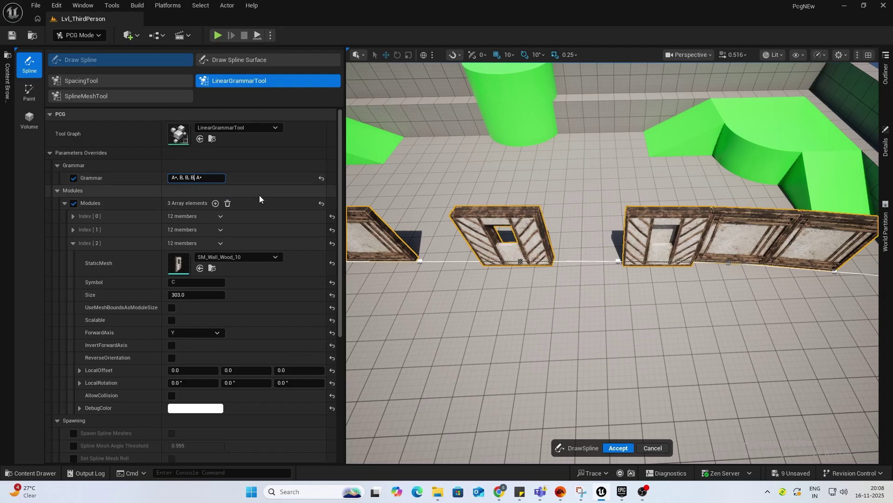
pyautogui.press('Return')
pyautogui.press('s')
pyautogui.moveTo(536, 326); pyautogui.dragTo(526, 300, button='right')
pyautogui.moveTo(771, 311)
pyautogui.mouseDown()
pyautogui.moveTo(612, 313)
pyautogui.moveTo(337, 340)
pyautogui.mouseUp()
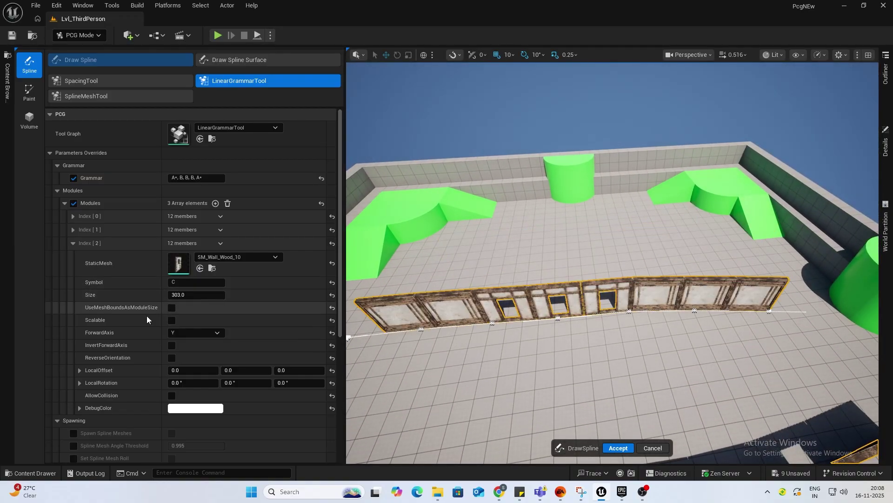
# Step: Replace module C's mesh with SM_Wall_Wood_7 from the Buildings meshes folder
pyautogui.click(212, 268)
pyautogui.click(518, 401)
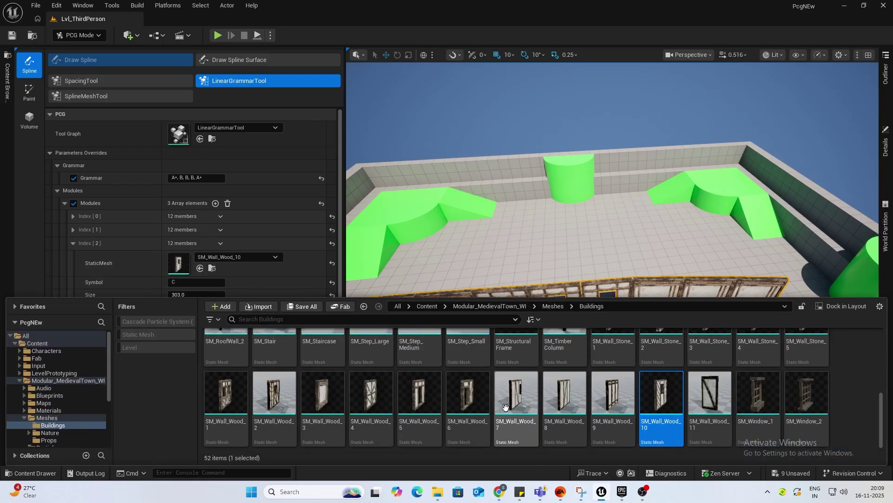
pyautogui.click(201, 269)
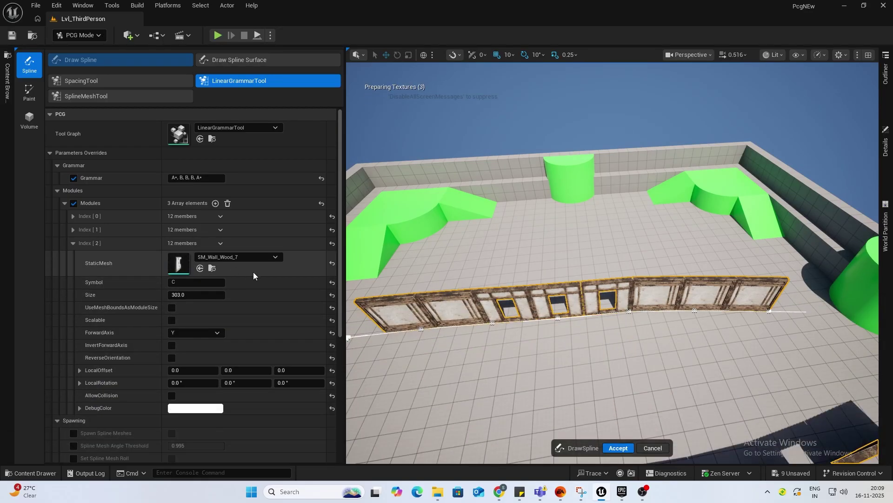
# Step: Replace the first and third B in the grammar with C so it reads A*, C, B, C, A*
pyautogui.doubleClick(181, 178)
pyautogui.write('C')
pyautogui.press('Return')
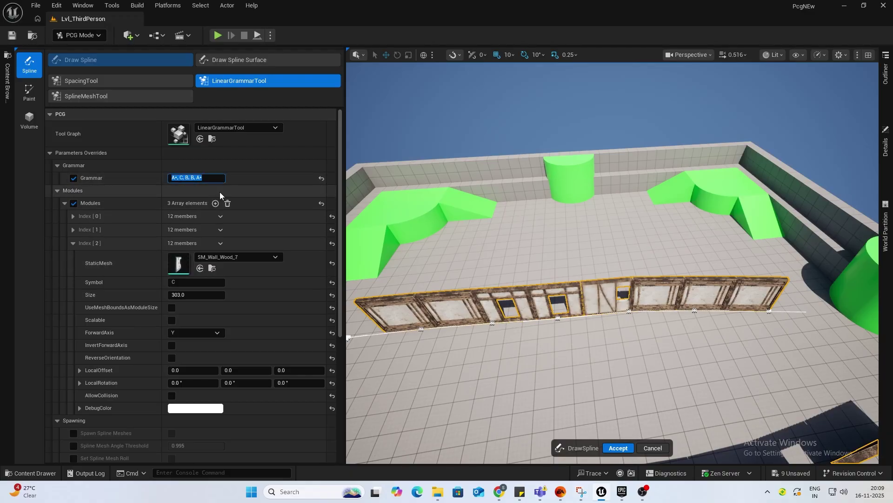
pyautogui.doubleClick(193, 177)
pyautogui.write('C')
pyautogui.press('Return')
# Step: Redraw the freehand spline across the open floor with the new C mesh, and inspect the wall from both sides
pyautogui.moveTo(512, 298); pyautogui.dragTo(283, 287, button='right')
pyautogui.press('s')
pyautogui.moveTo(602, 313)
pyautogui.mouseDown(button='right')
pyautogui.moveTo(619, 321)
pyautogui.moveTo(580, 344)
pyautogui.moveTo(600, 279)
pyautogui.mouseUp(button='right')
pyautogui.click(602, 305)
pyautogui.moveTo(466, 262)
pyautogui.mouseDown()
pyautogui.moveTo(856, 290)
pyautogui.moveTo(890, 299)
pyautogui.moveTo(885, 321)
pyautogui.moveTo(887, 303)
pyautogui.mouseUp()
pyautogui.press('s')
pyautogui.moveTo(794, 309); pyautogui.dragTo(821, 284, button='right')
pyautogui.click(733, 267)
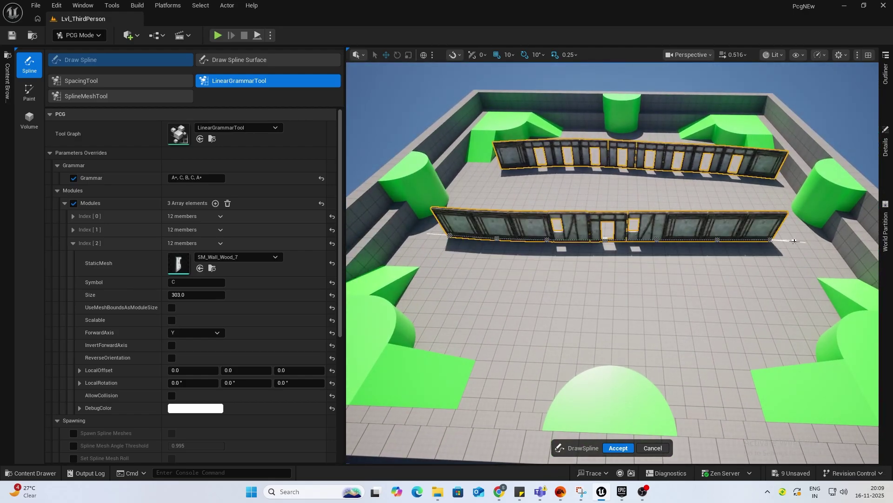
pyautogui.scroll(3, 763, 254)
pyautogui.moveTo(782, 248); pyautogui.dragTo(467, 159, button='right')
pyautogui.press('w')
pyautogui.press('s')
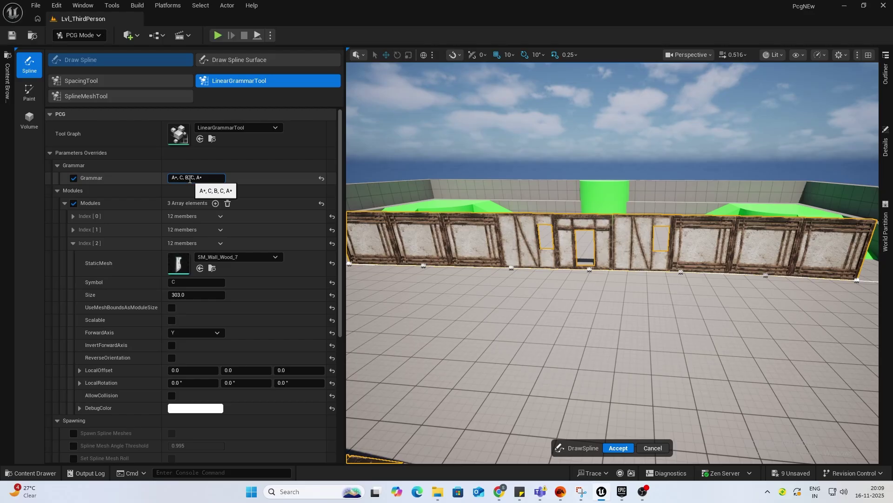
# Step: Add a C module at both ends of the grammar so it reads C,A*, C, B, C, A*,C
pyautogui.write('C,')
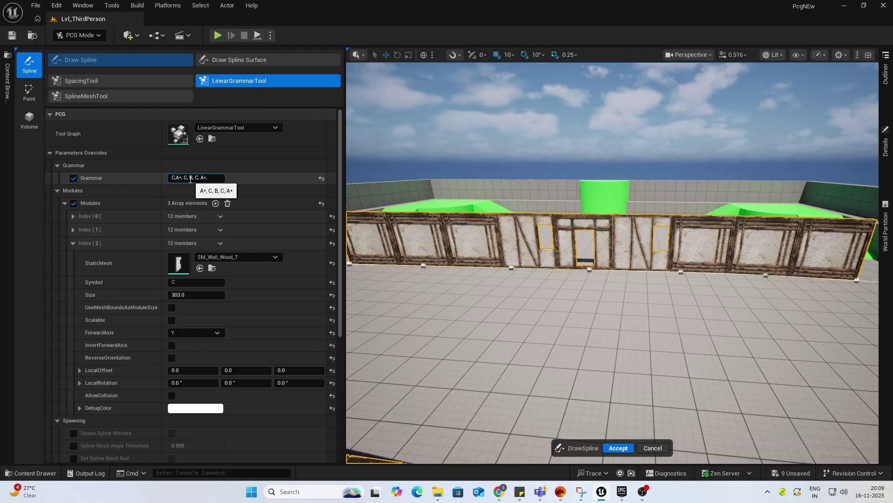
pyautogui.press('Return')
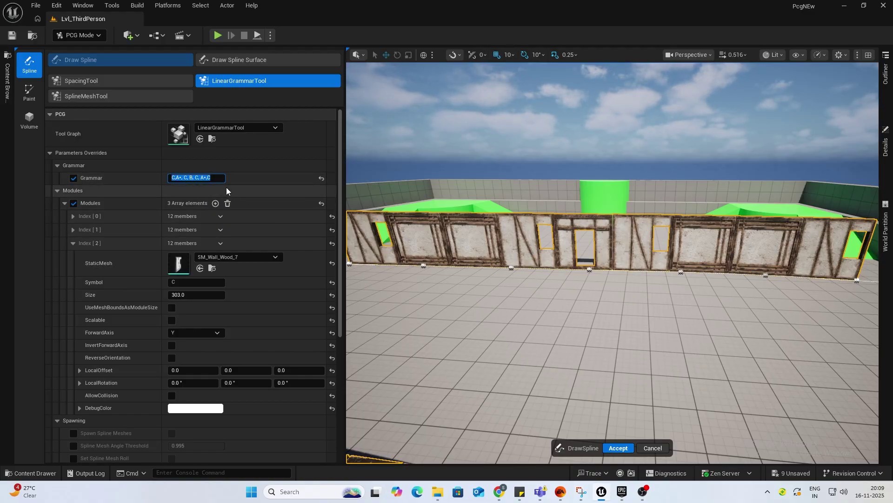
# Step: Replace the whole grammar with A*C,B,C,A* and inspect the regenerated wall from both sides and above
pyautogui.write('A*')
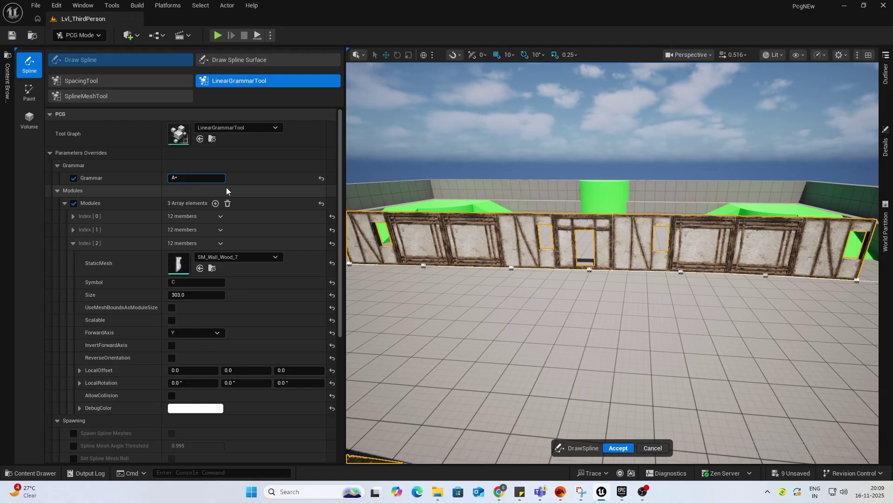
pyautogui.write('C')
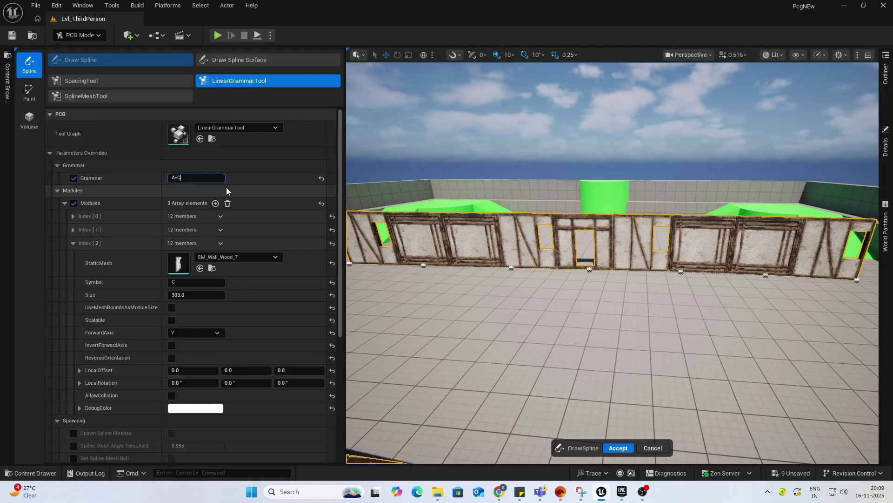
pyautogui.write(',B')
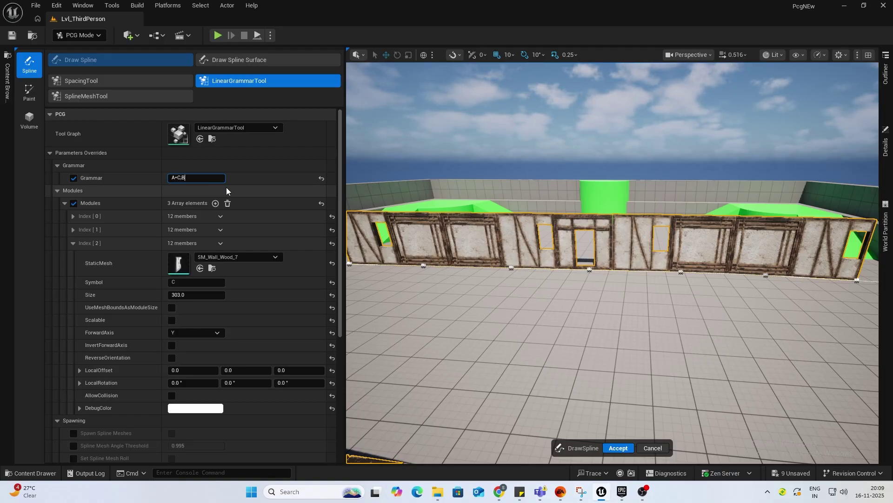
pyautogui.write(',C,A')
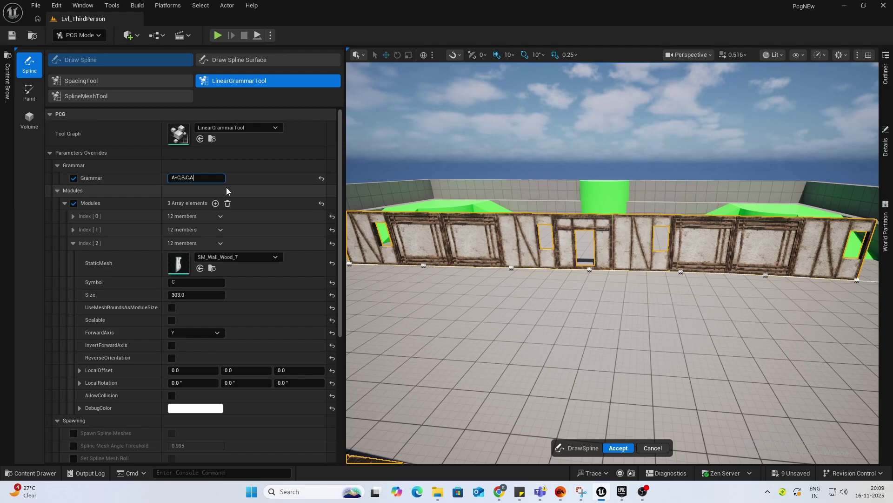
pyautogui.write('*')
pyautogui.press('Return')
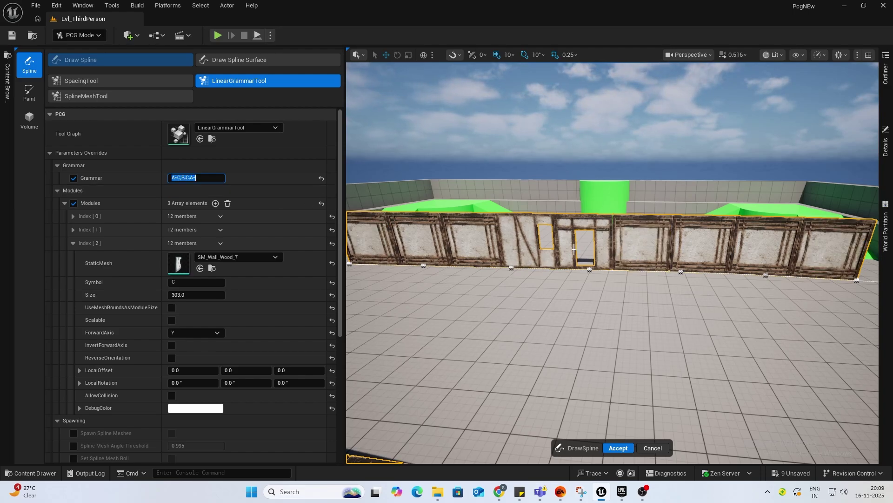
pyautogui.moveTo(633, 268); pyautogui.dragTo(725, 279, button='right')
pyautogui.moveTo(762, 261); pyautogui.dragTo(322, 281)
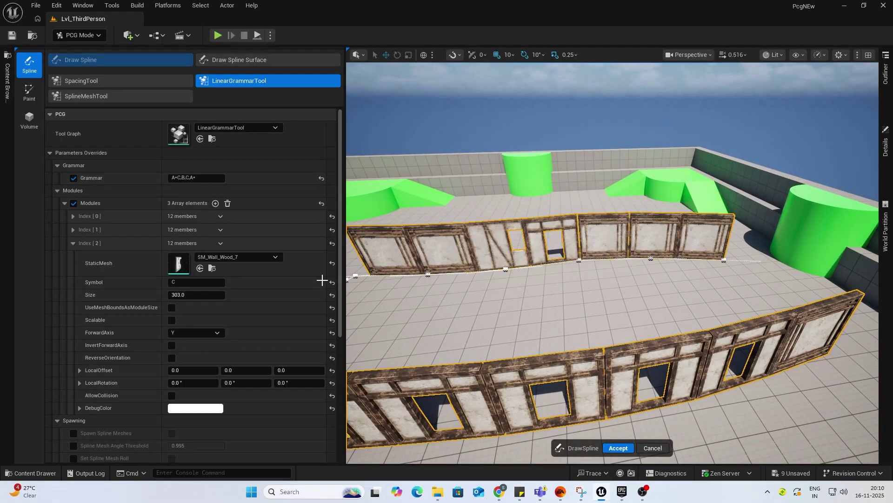
pyautogui.moveTo(558, 279)
pyautogui.mouseDown(button='right')
pyautogui.moveTo(530, 261)
pyautogui.moveTo(610, 275)
pyautogui.moveTo(698, 256)
pyautogui.mouseUp(button='right')
pyautogui.moveTo(612, 263); pyautogui.dragTo(532, 253, button='right')
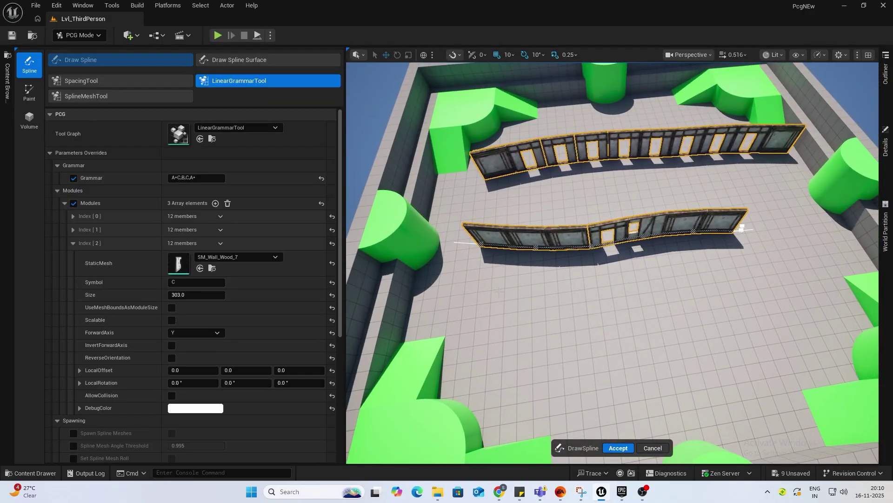